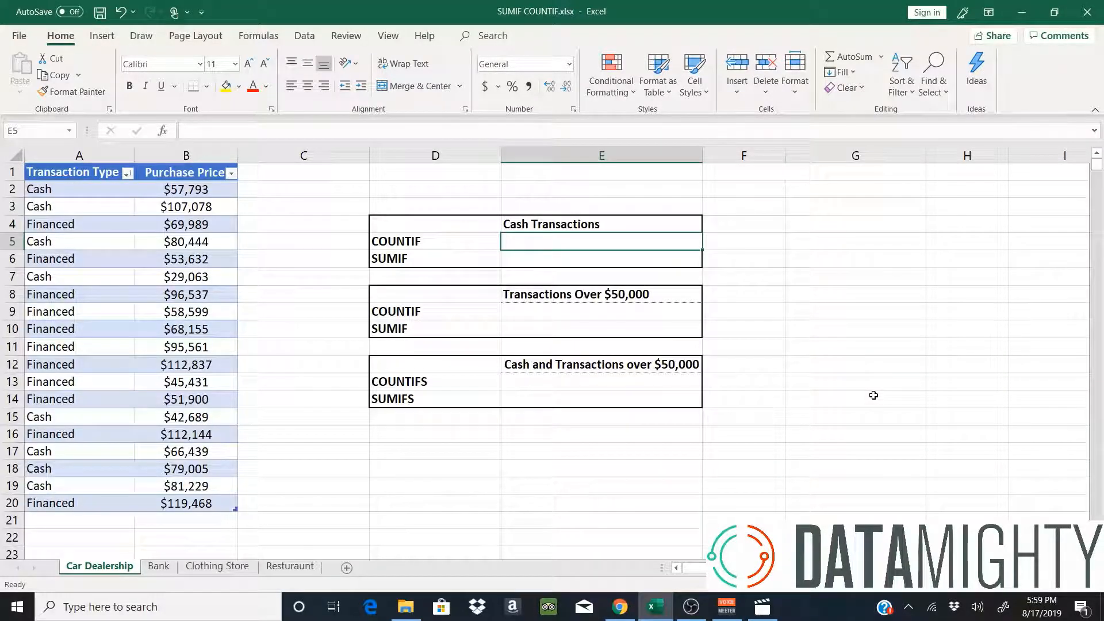
Review the Transaction Type and Purchase Price columns and the cash table's COUNTIF row.
left_click(76, 175)
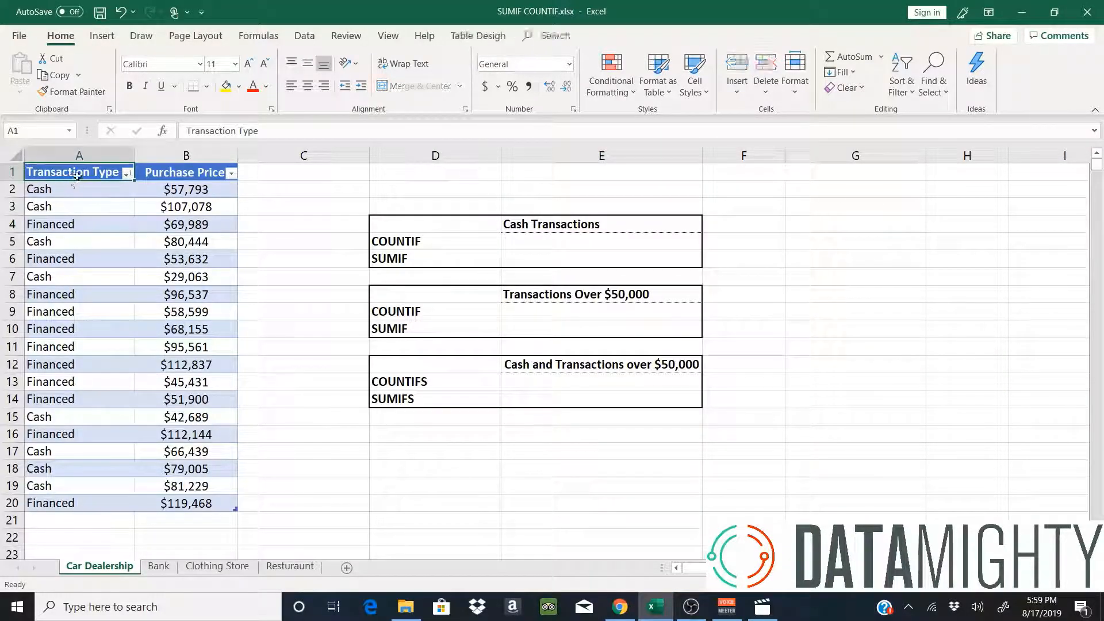
left_click(170, 176)
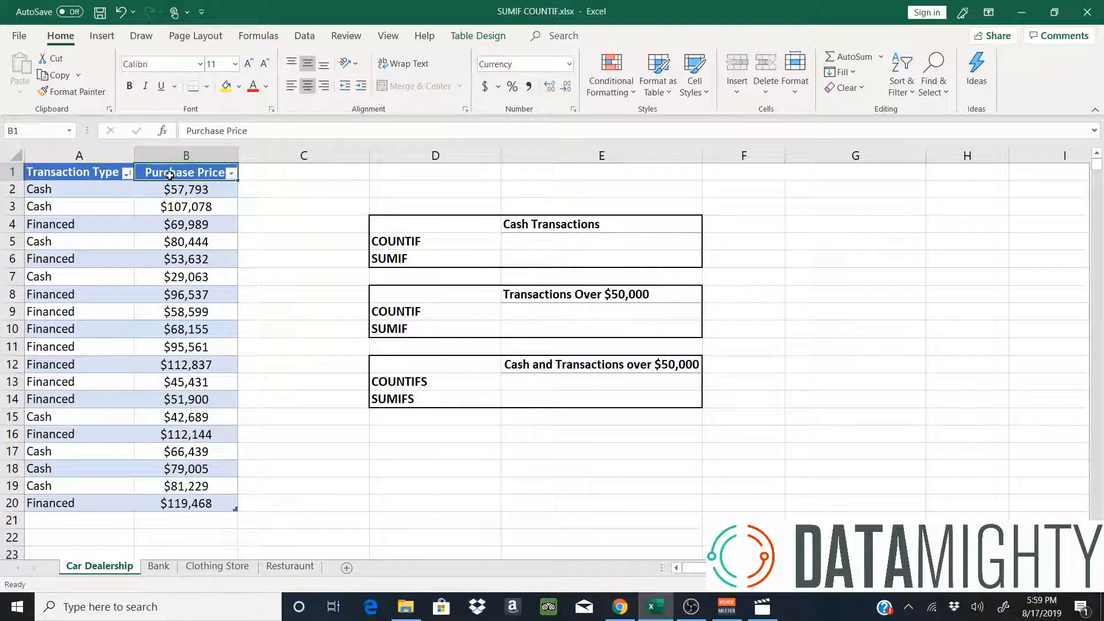
left_click_drag(438, 244, 543, 238)
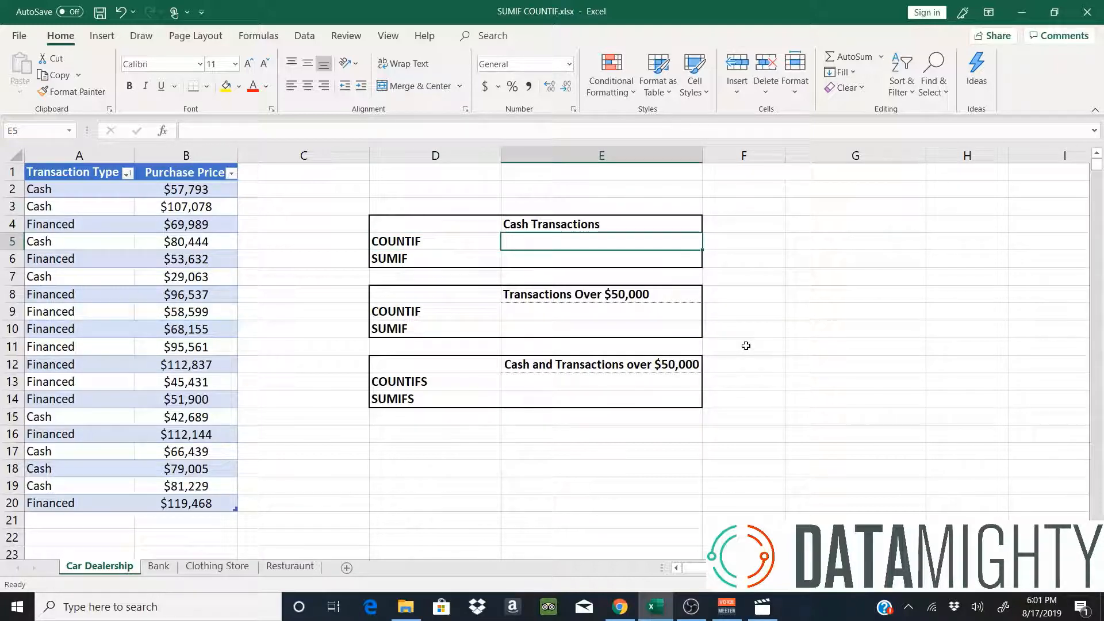
Enter =COUNTIF over the Transaction Type column with "Cash" in E5, returning 8.
type("=")
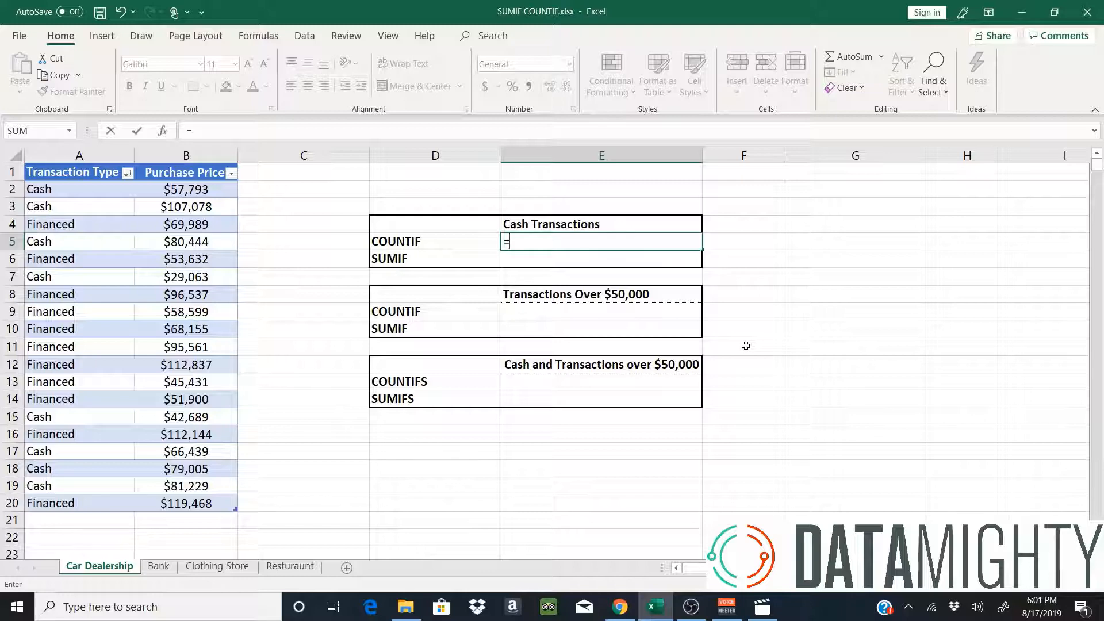
type("co")
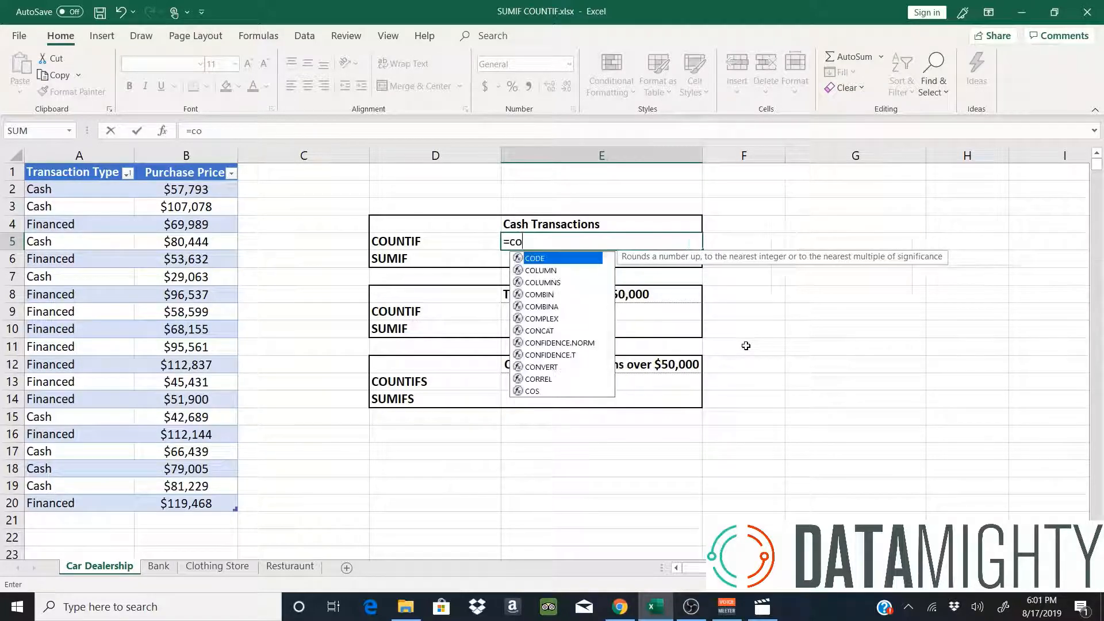
type("untif(")
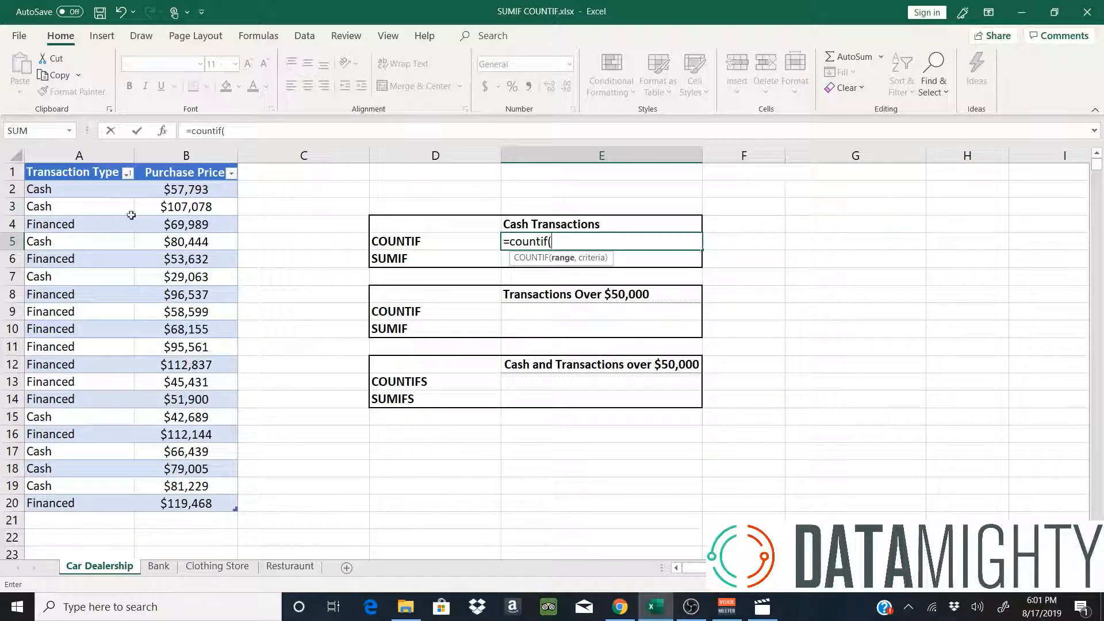
left_click_drag(112, 196, 65, 505)
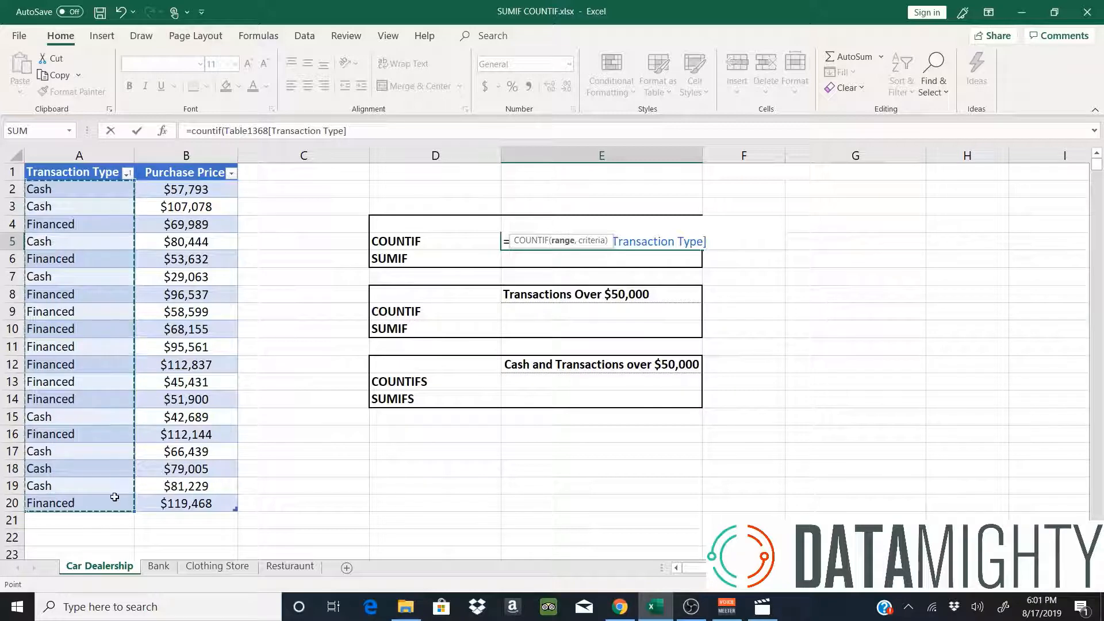
type(",")
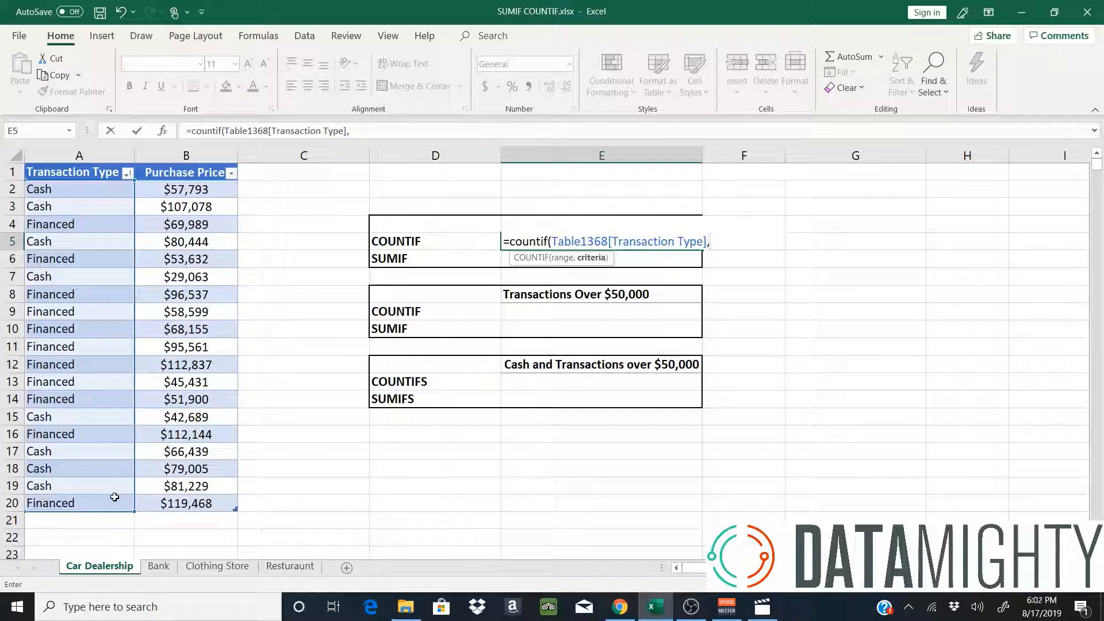
type("\"Cash\")")
key("Return")
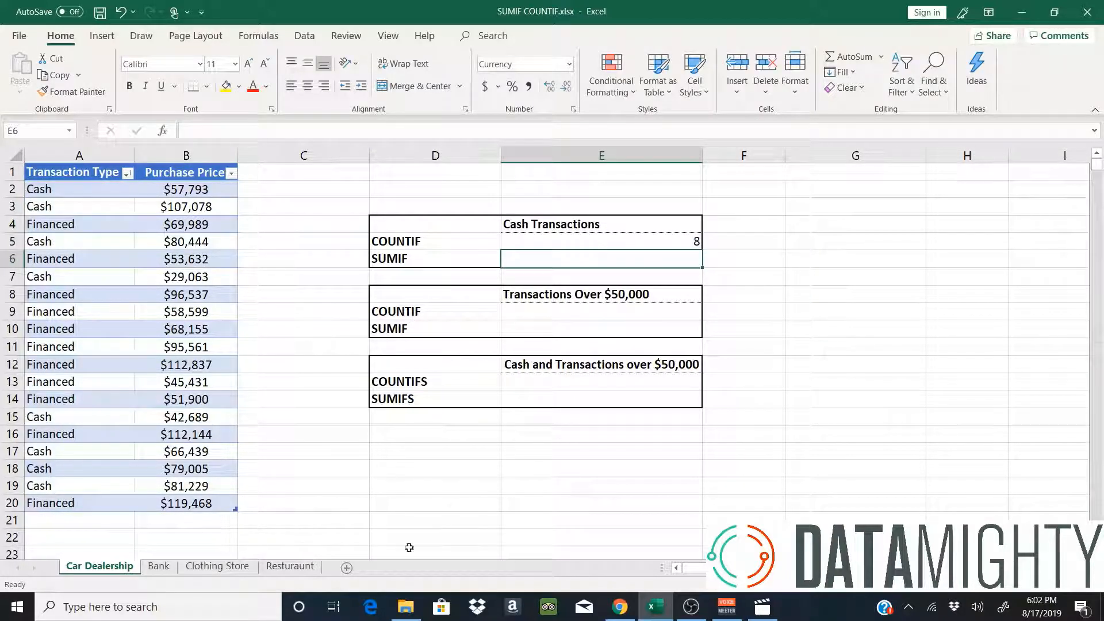
left_click(609, 241)
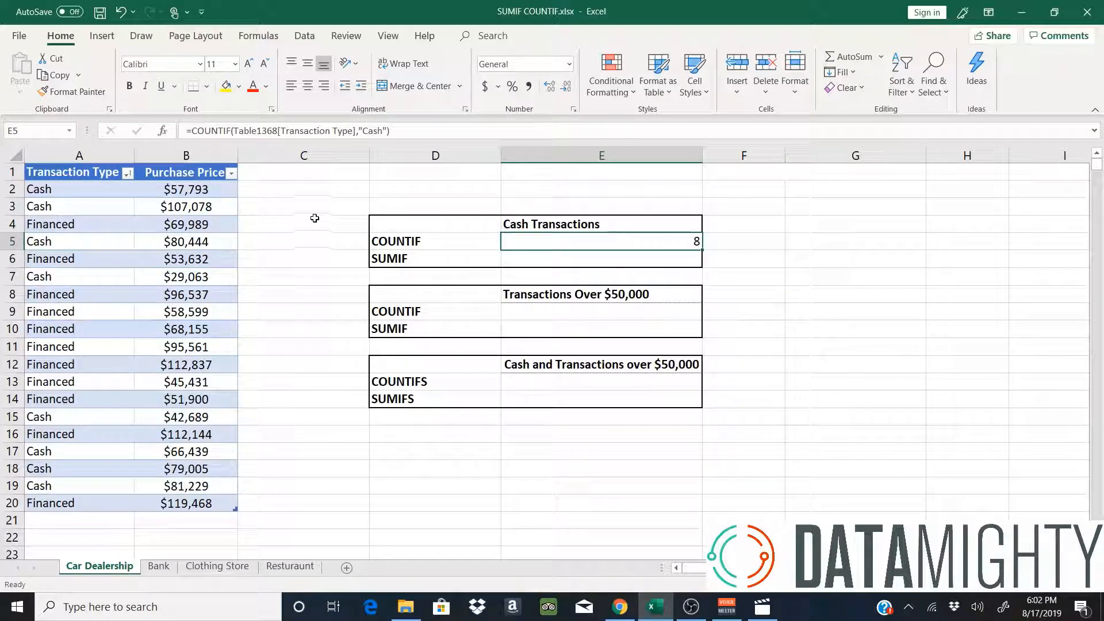
Centre the cash transaction count of 8 in cell E5.
left_click(308, 86)
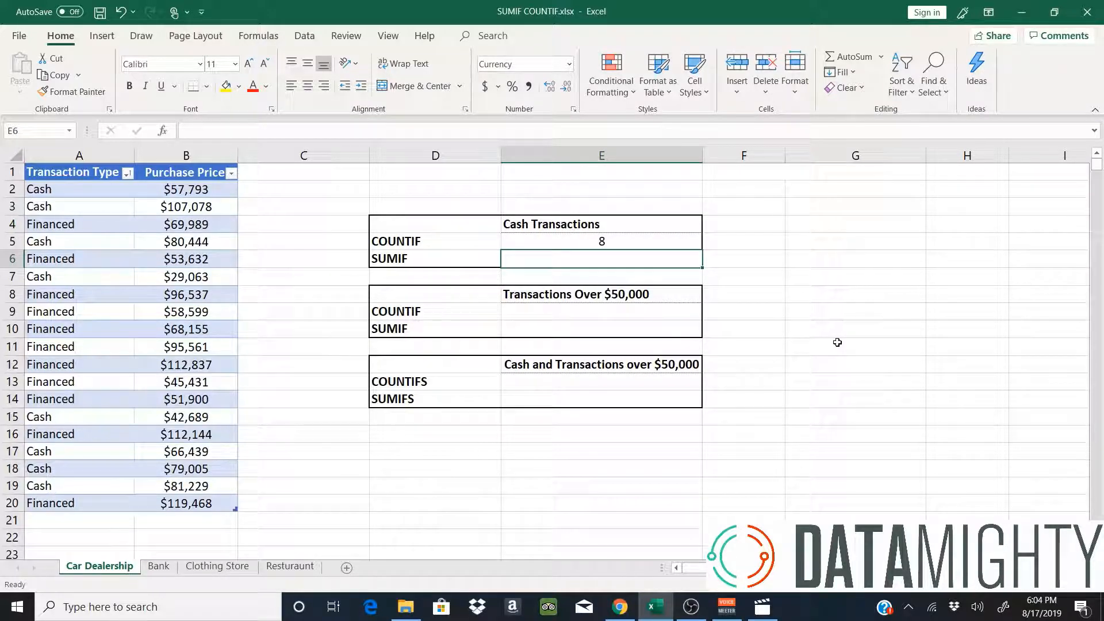
Enter =SUMIF(Transaction Type,"CASH",Purchase Price) in E6, giving a centred $543,740.
type("=")
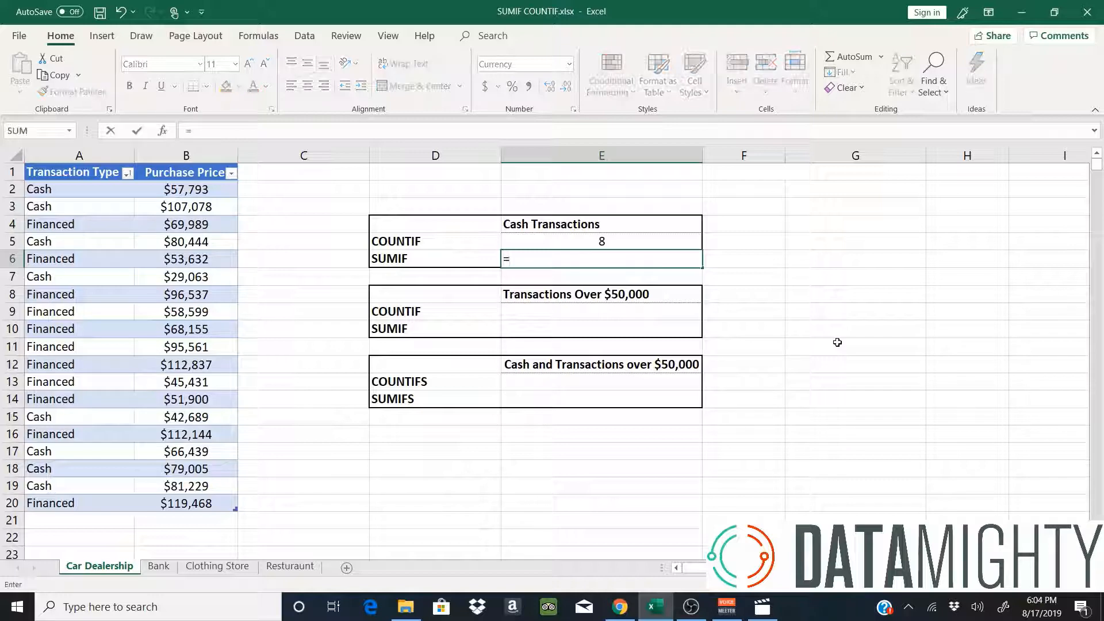
type("sumif(")
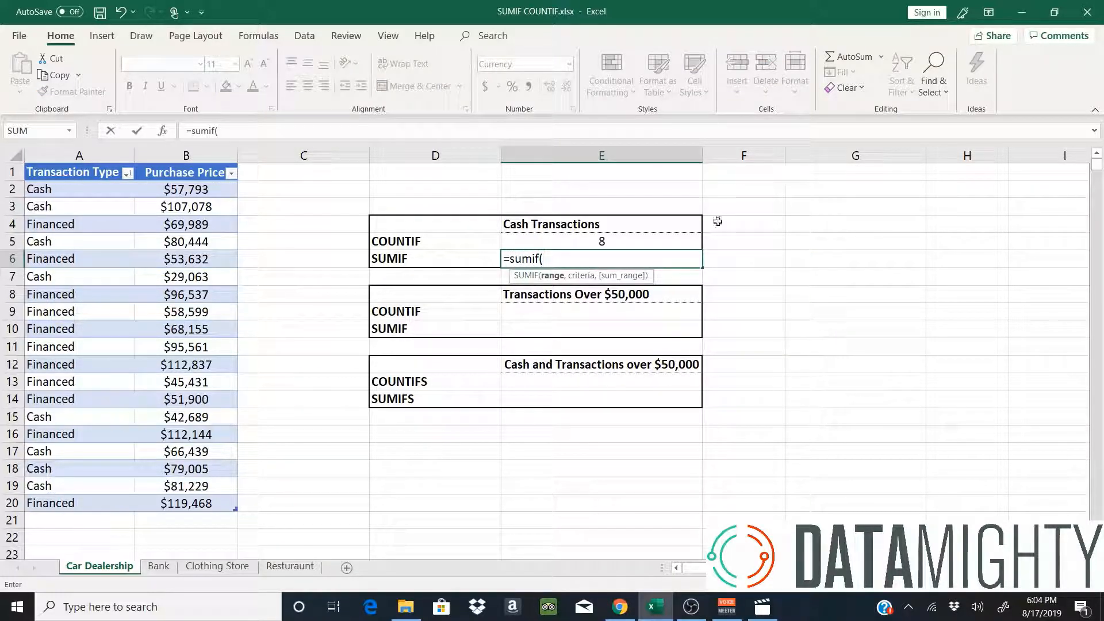
left_click_drag(70, 194, 69, 500)
type(",")
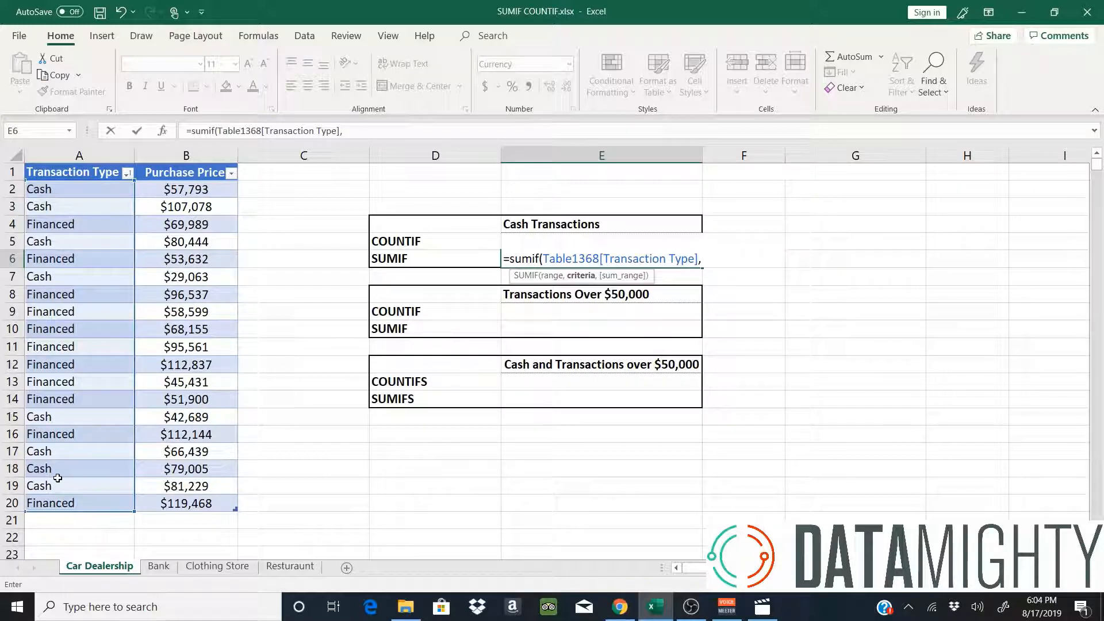
type("\"CASH\",")
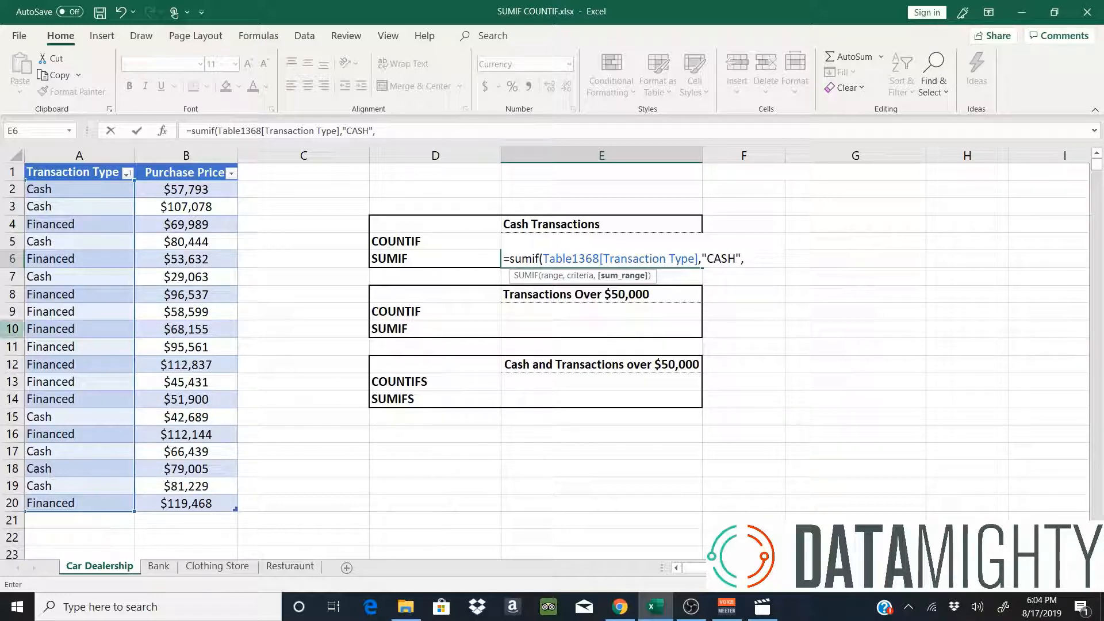
left_click_drag(178, 192, 181, 500)
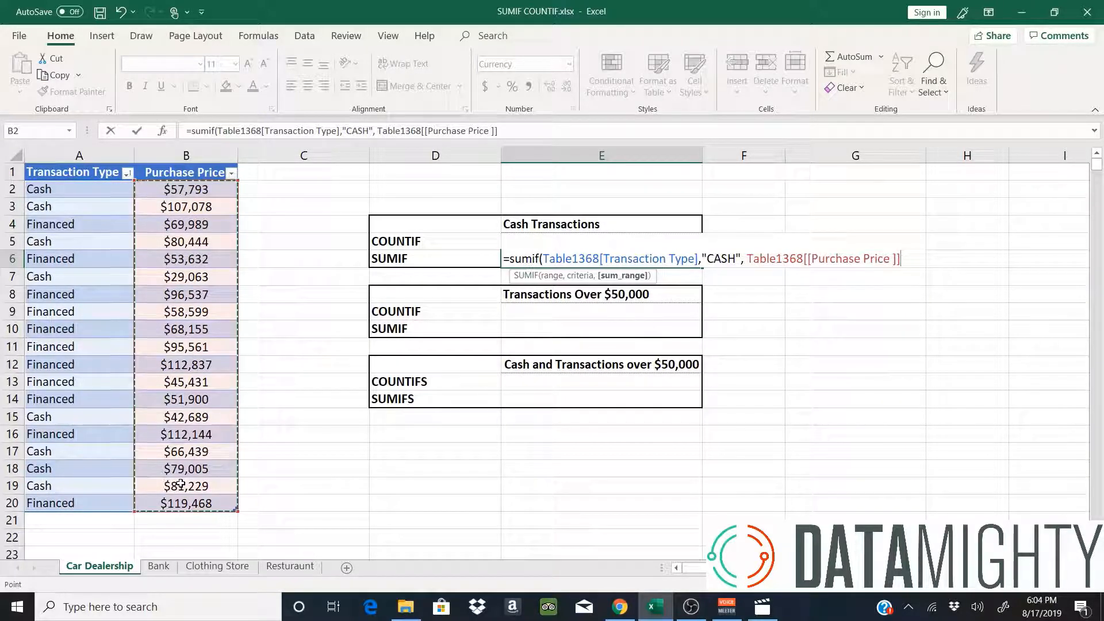
type(")")
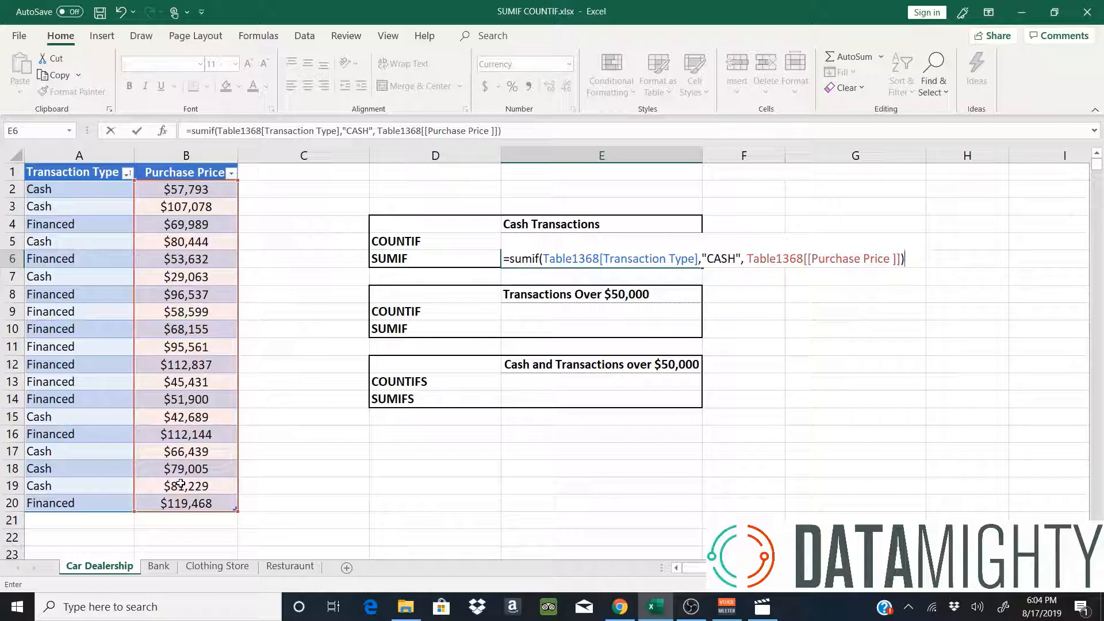
key("Return")
left_click(572, 257)
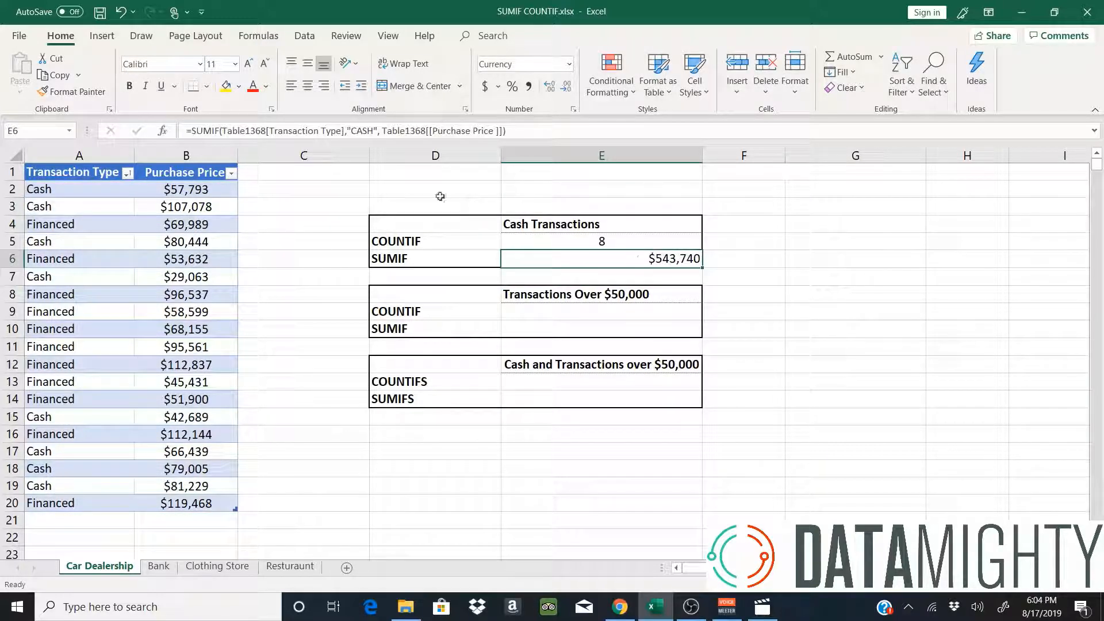
left_click(308, 86)
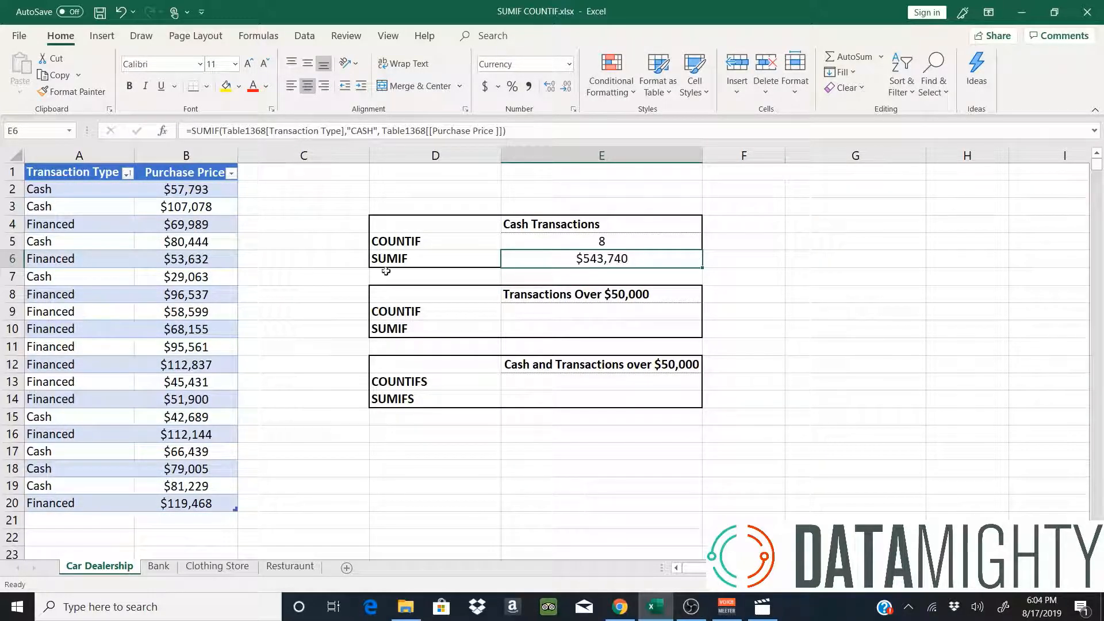
left_click_drag(533, 236, 461, 238)
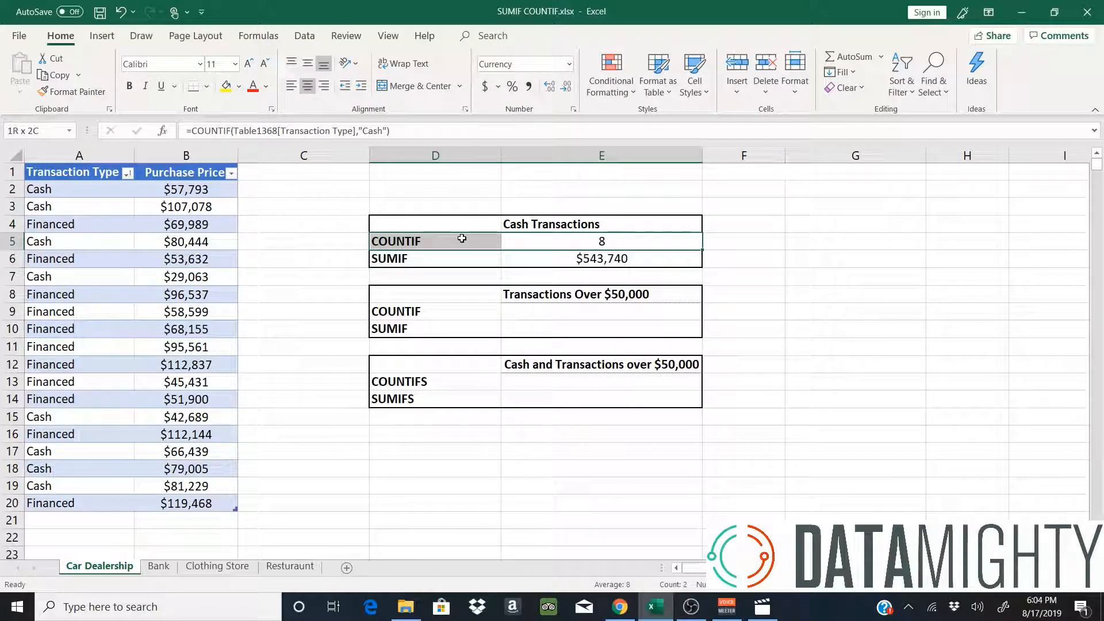
left_click(188, 250)
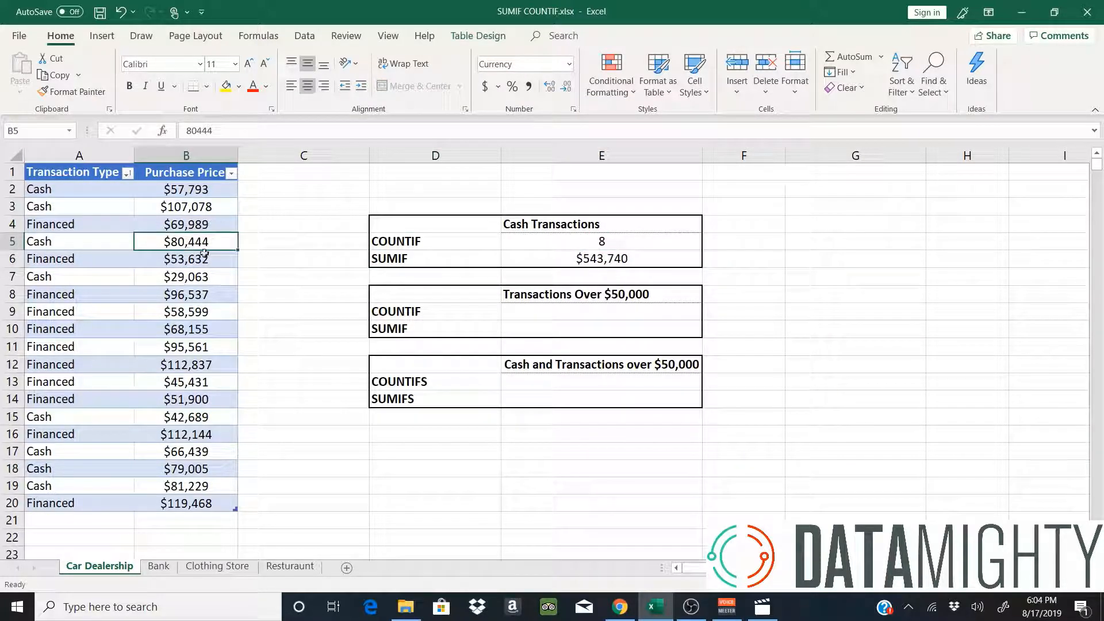
left_click(605, 259)
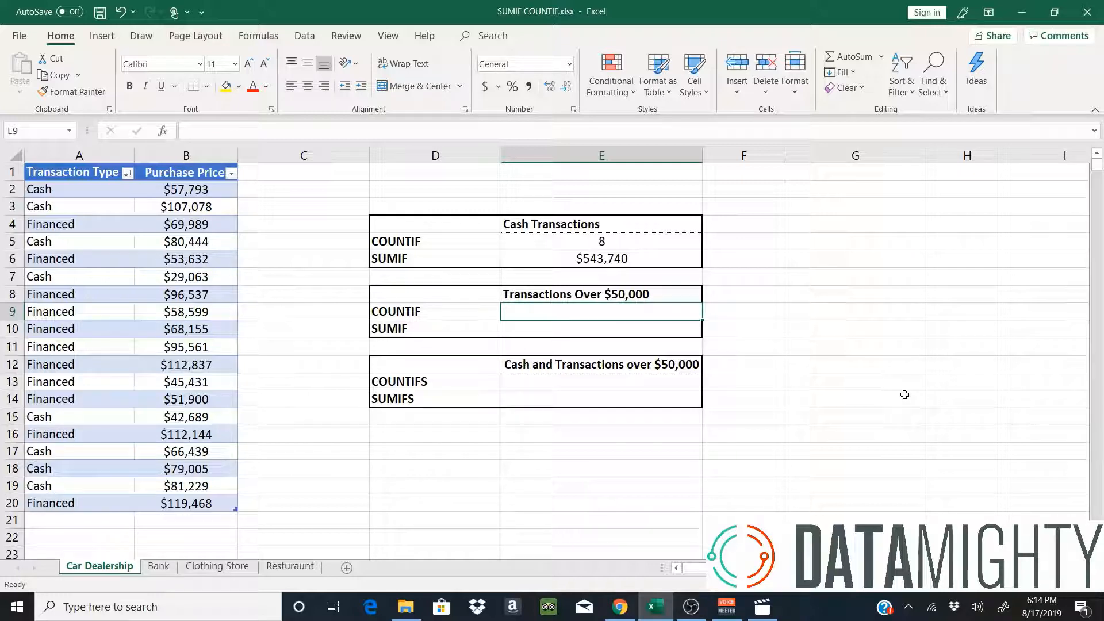
Enter =COUNTIF(Purchase Price,">50000") in E9, giving 16, and centre the result.
type("=")
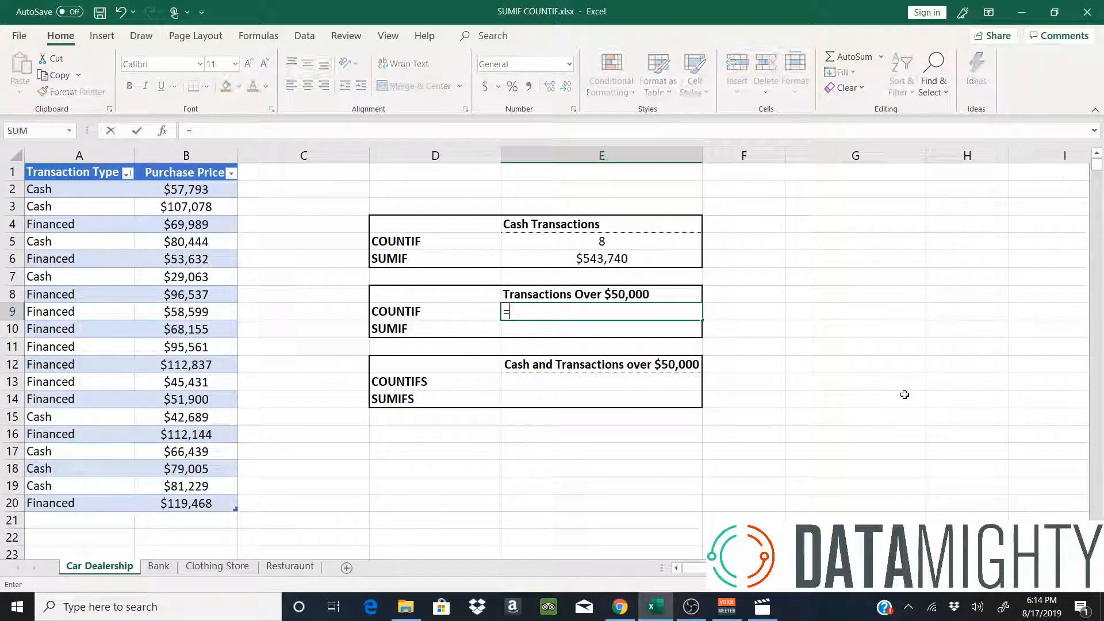
type("counti")
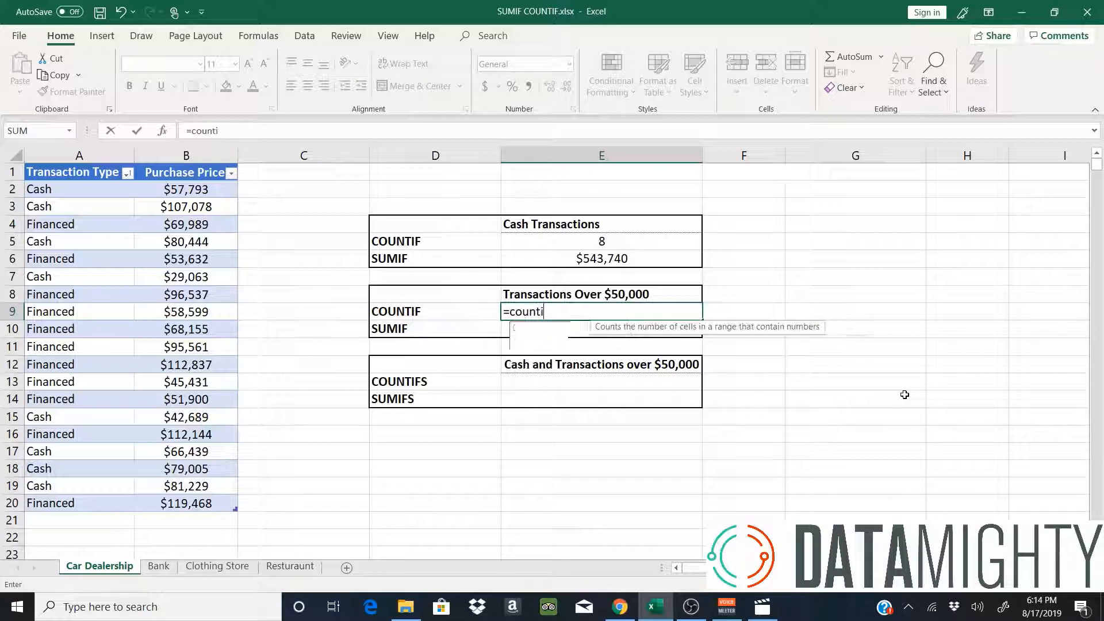
type("f(")
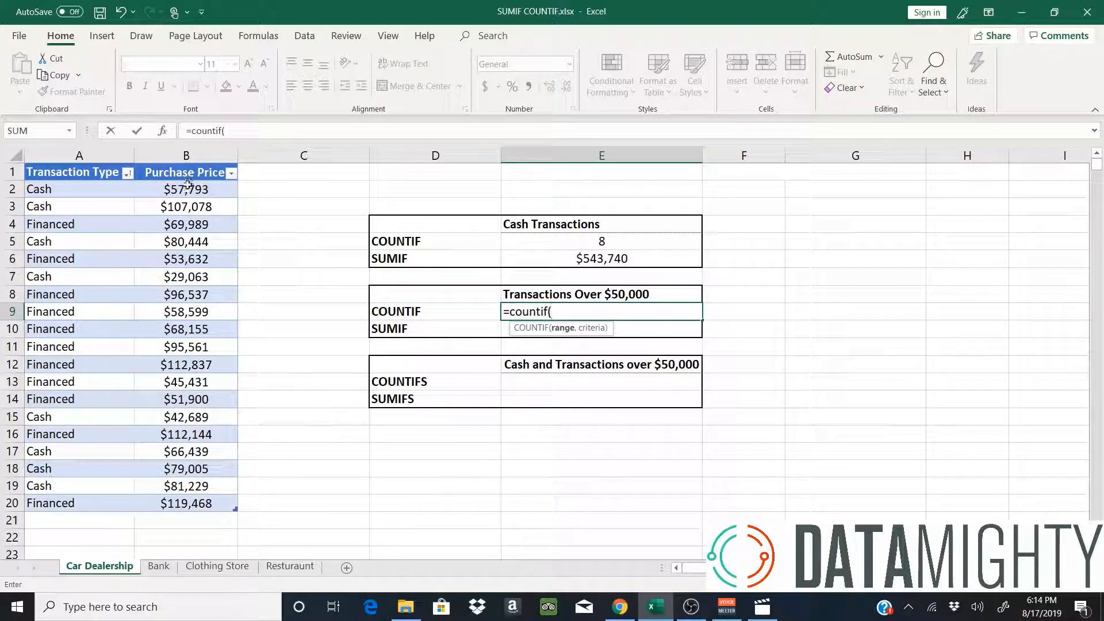
left_click_drag(185, 192, 172, 508)
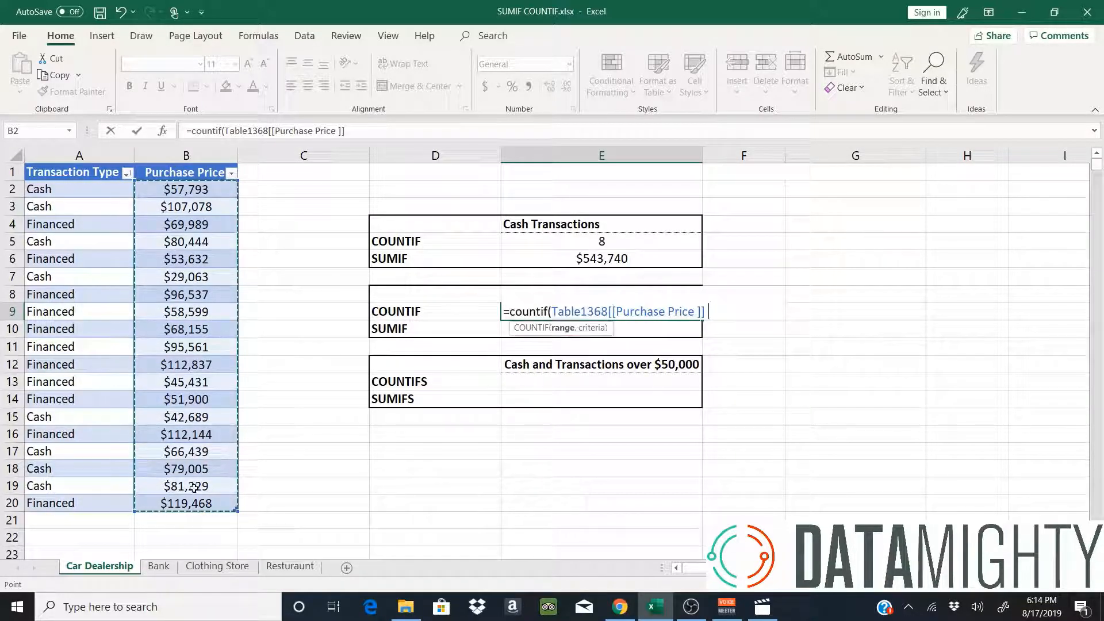
type(",")
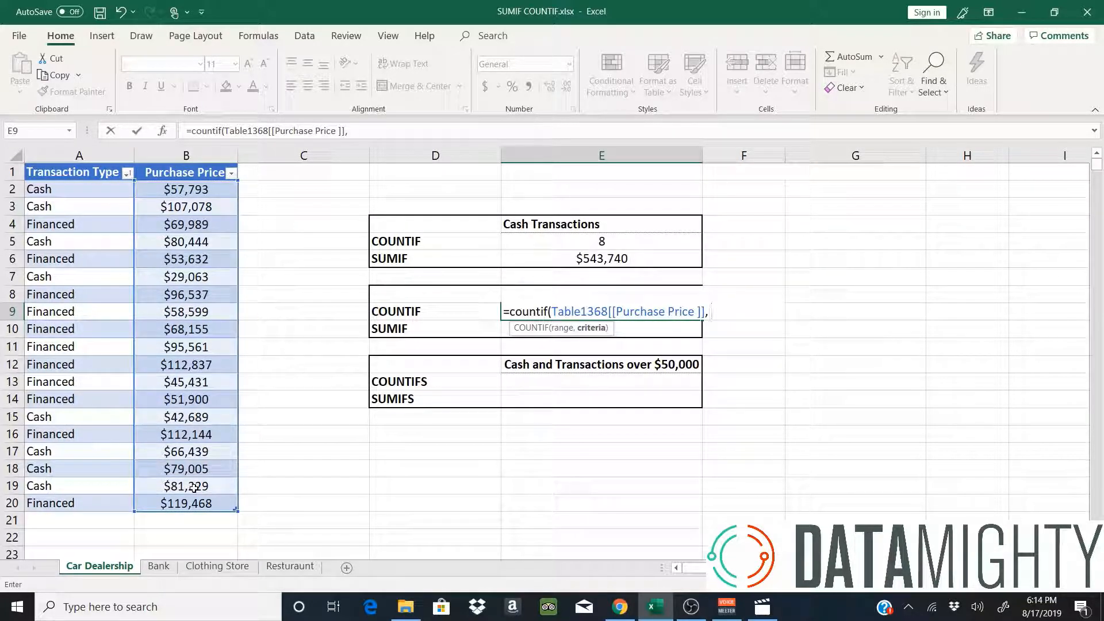
type(" \">50")
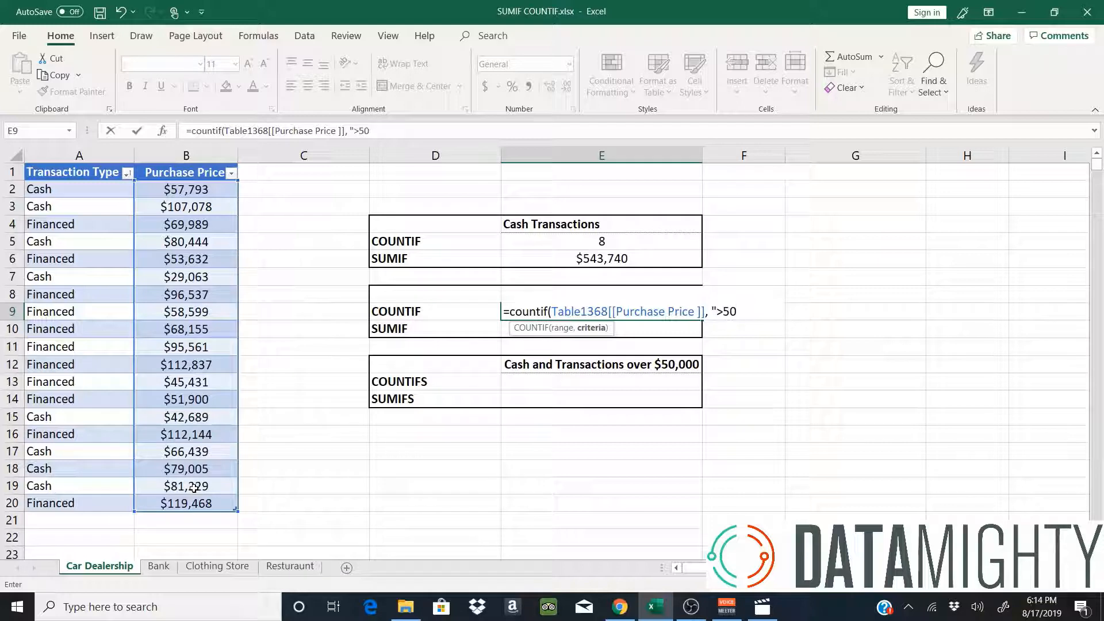
type("000\")")
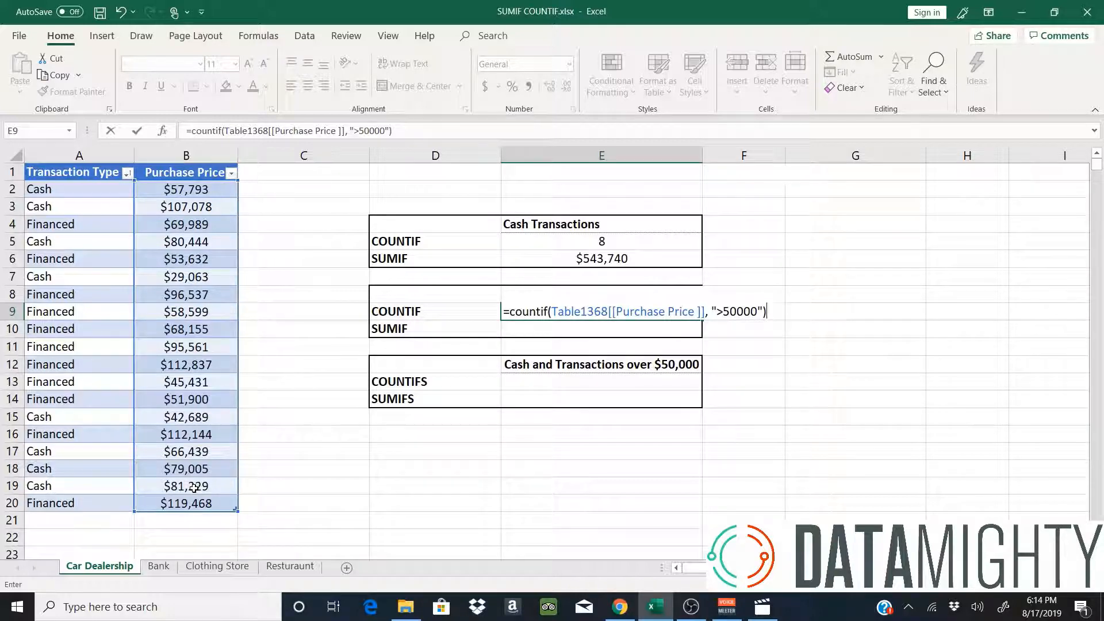
key("Return")
key("Up")
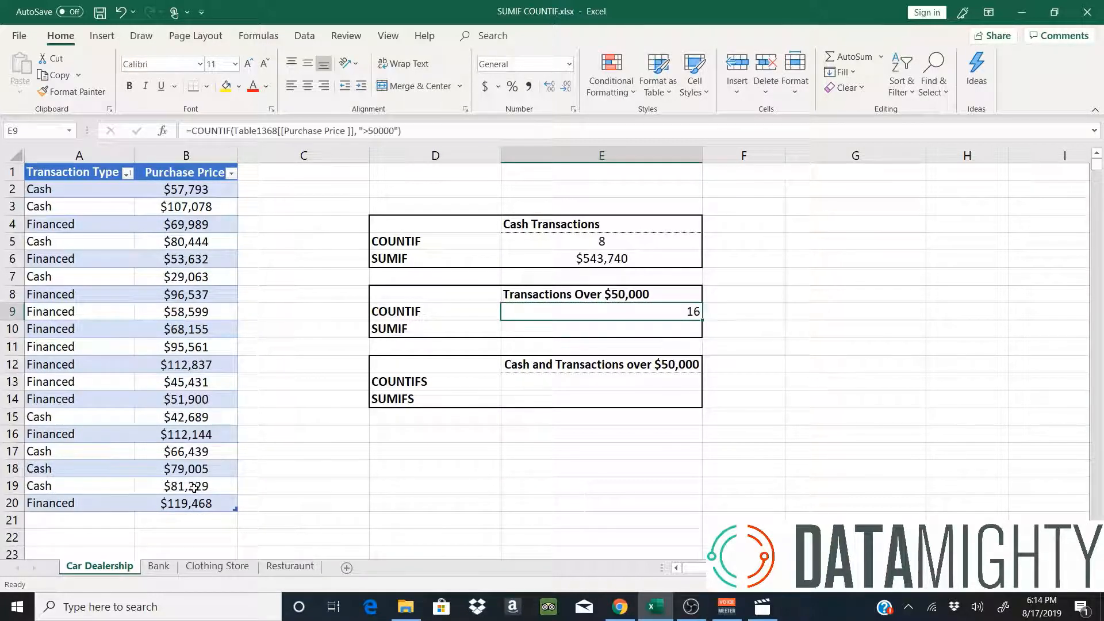
left_click(307, 85)
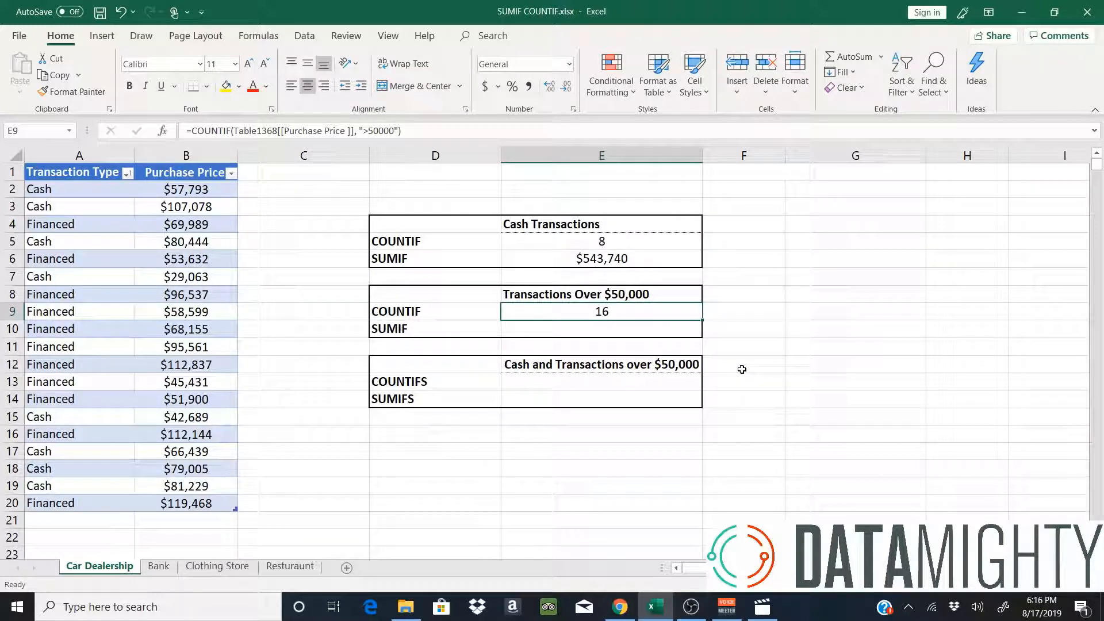
key("Down")
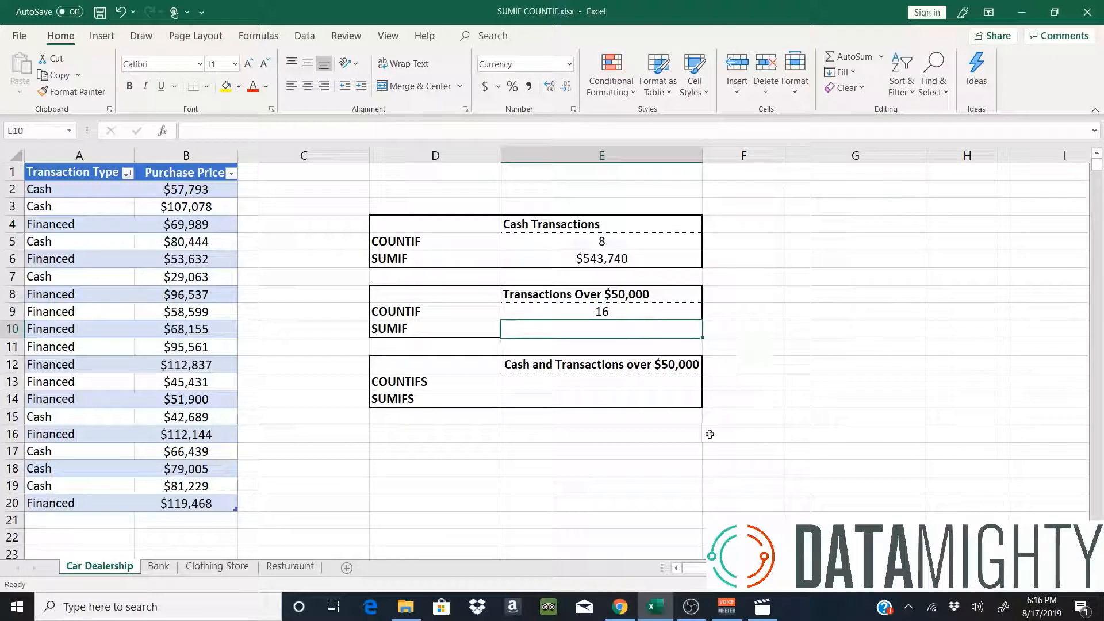
Enter =SUMIF(Purchase Price,">50000",Purchase Price) in E10, totalling $1,310,810.
type("=")
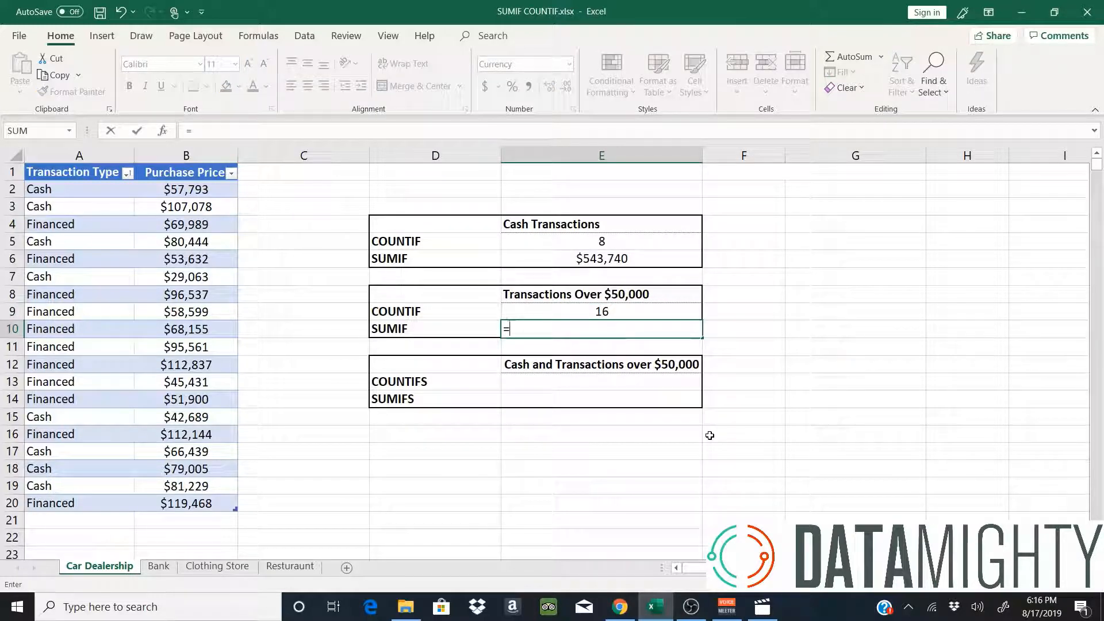
type("sumif(")
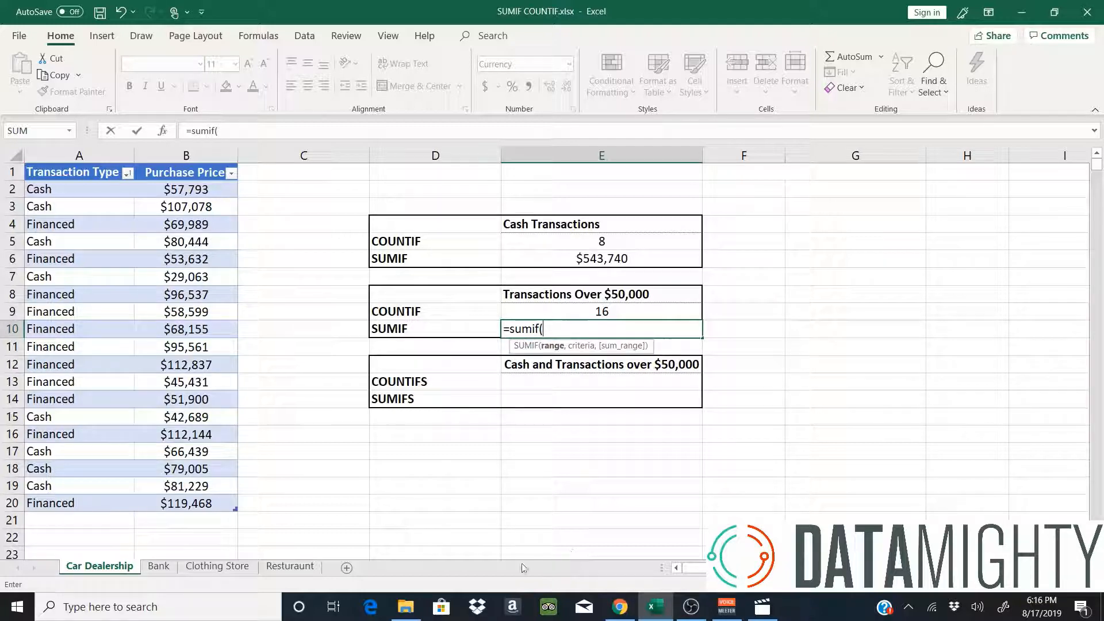
left_click_drag(139, 437, 181, 504)
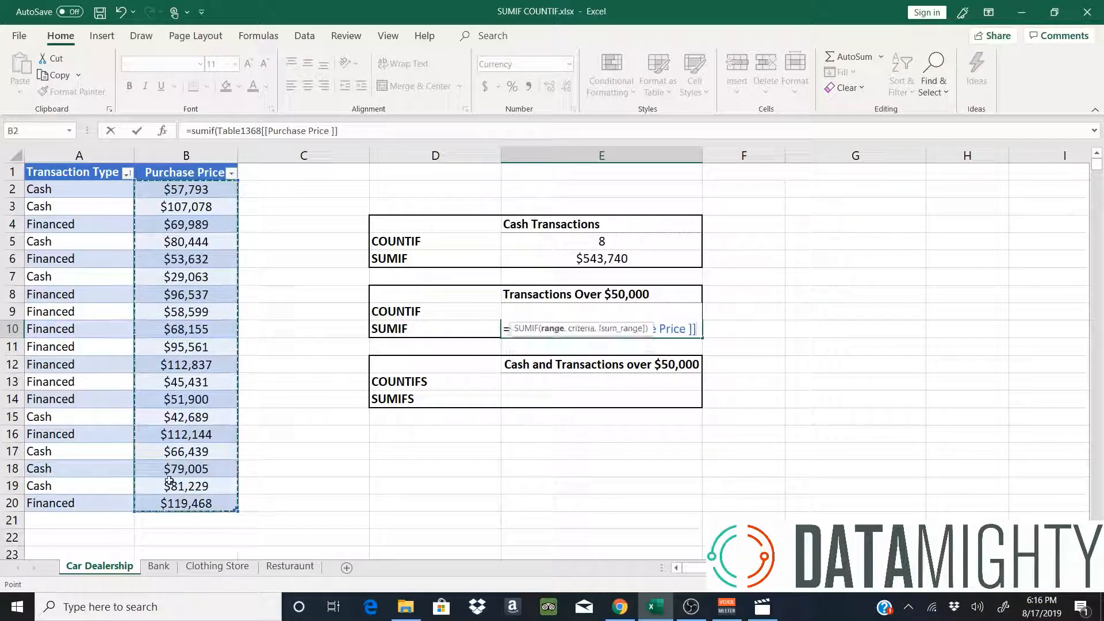
type(",")
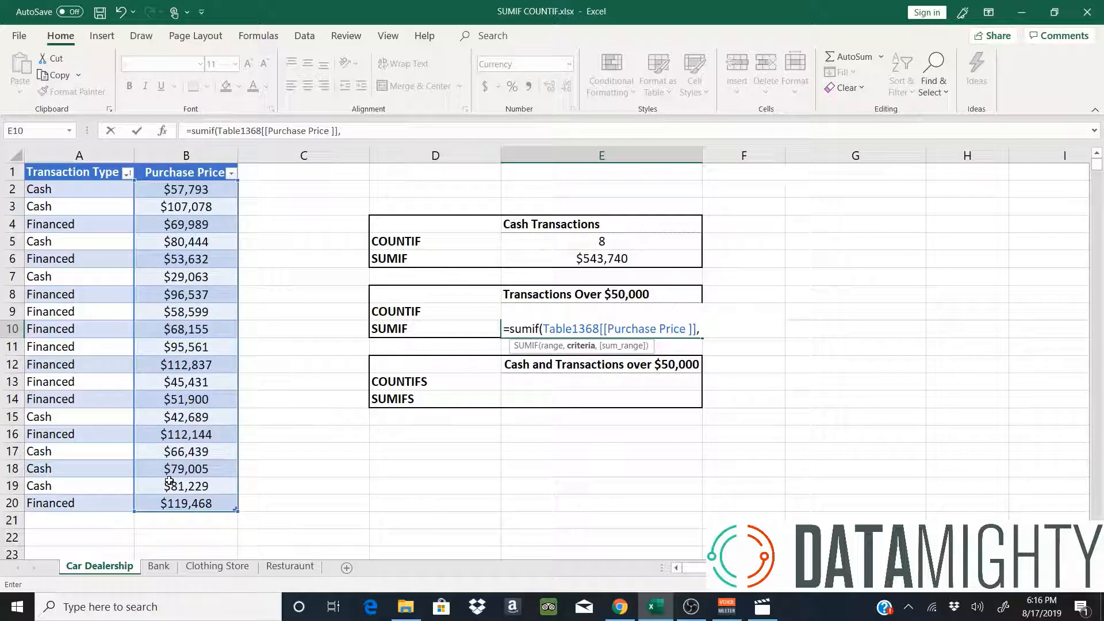
type(" \">50000")
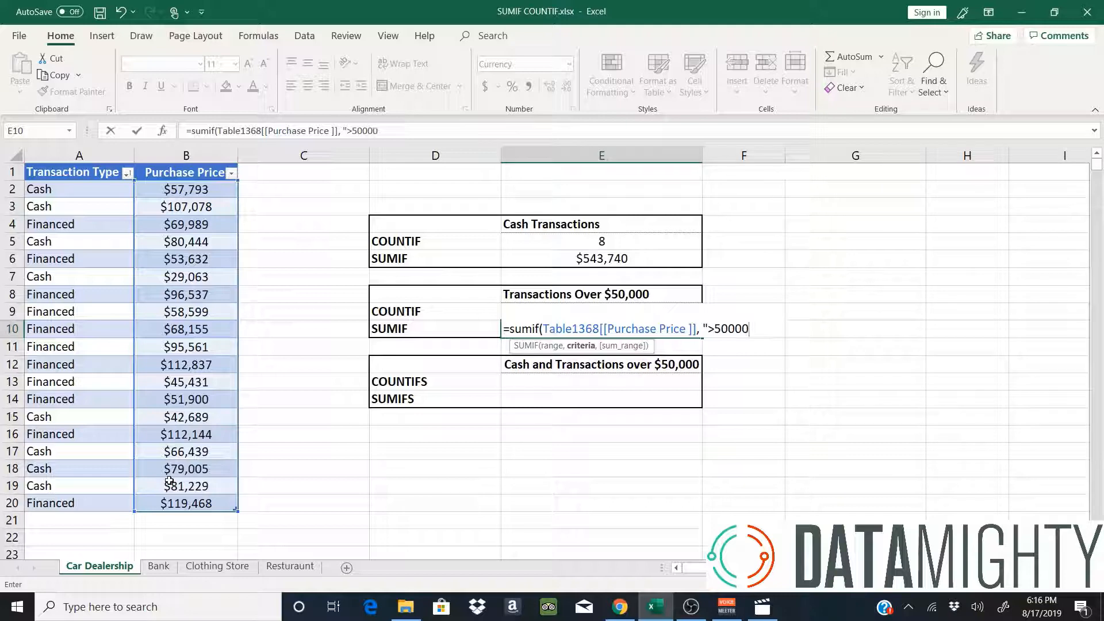
type("\",")
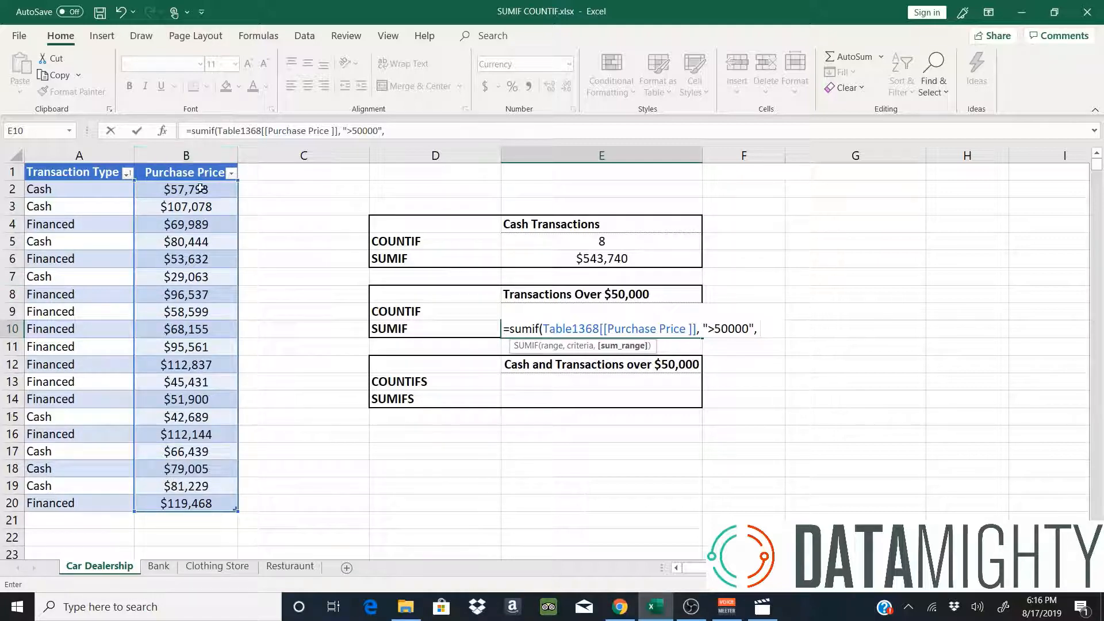
left_click_drag(201, 188, 195, 503)
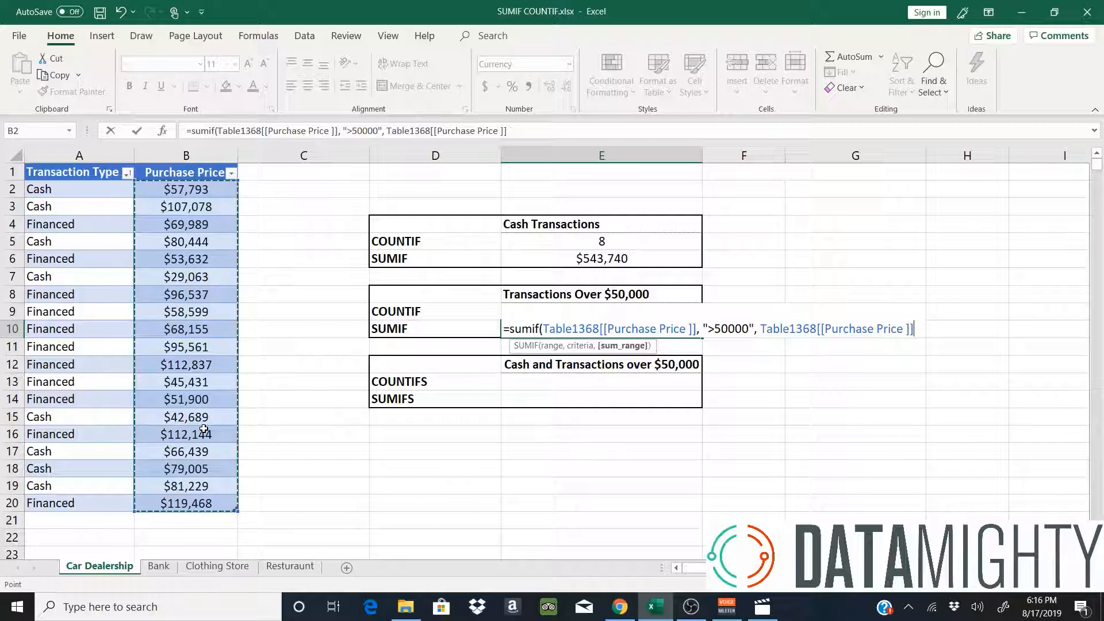
key("Return")
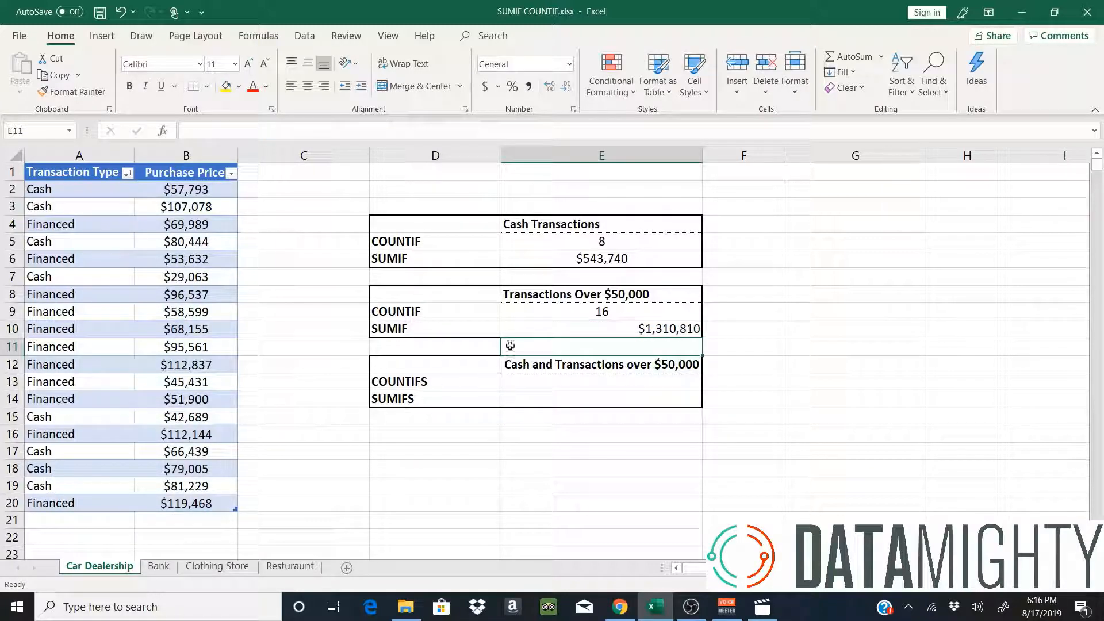
Centre the $1,310,810 SUMIF total in cell E10.
left_click(562, 313)
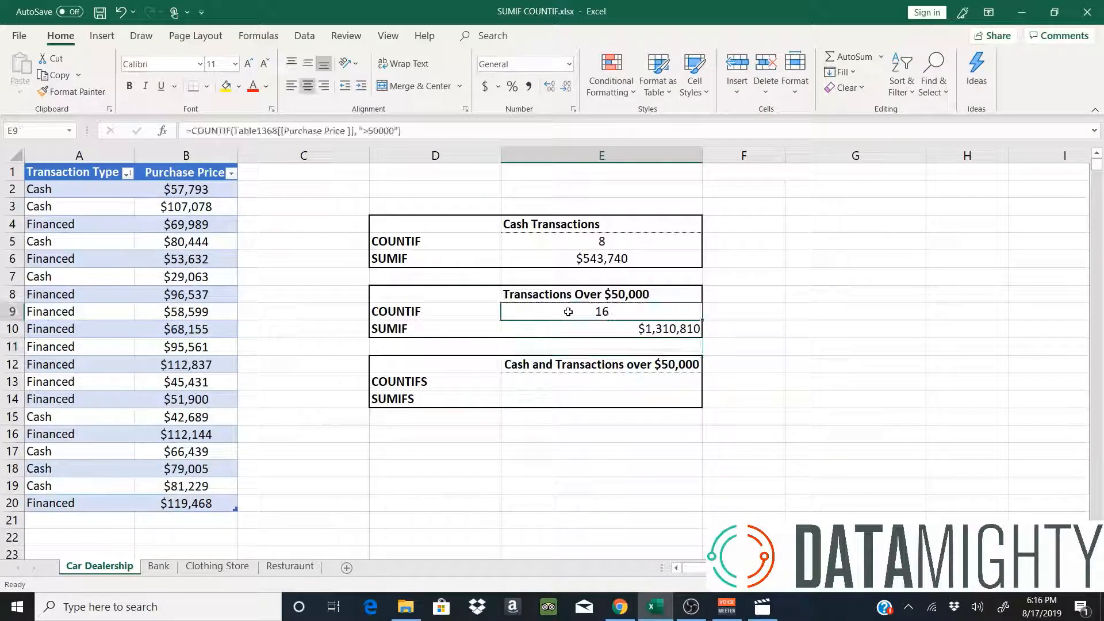
left_click(597, 326)
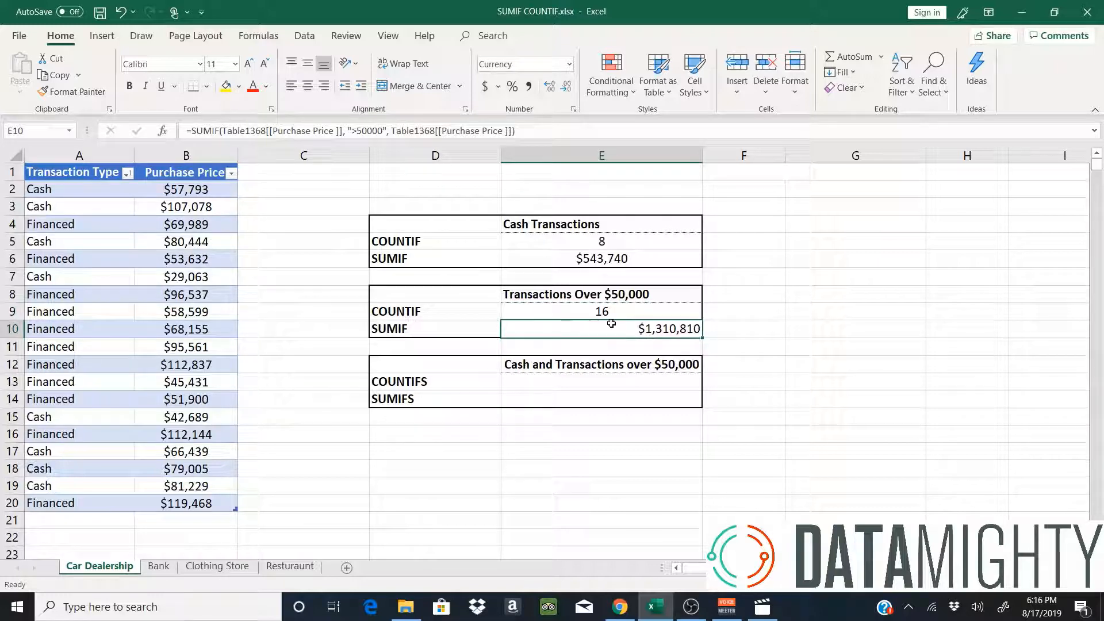
left_click(311, 91)
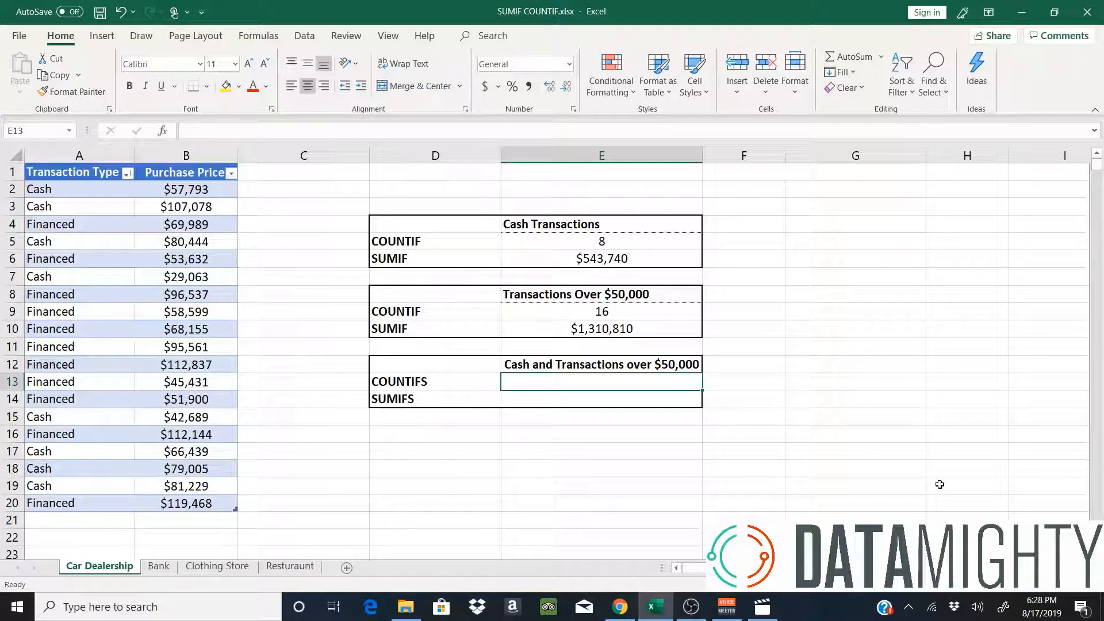
Enter =COUNTIFS(Transaction Type,"CASH",Purchase Price,">50000") in E13, returning 6.
type("=counti")
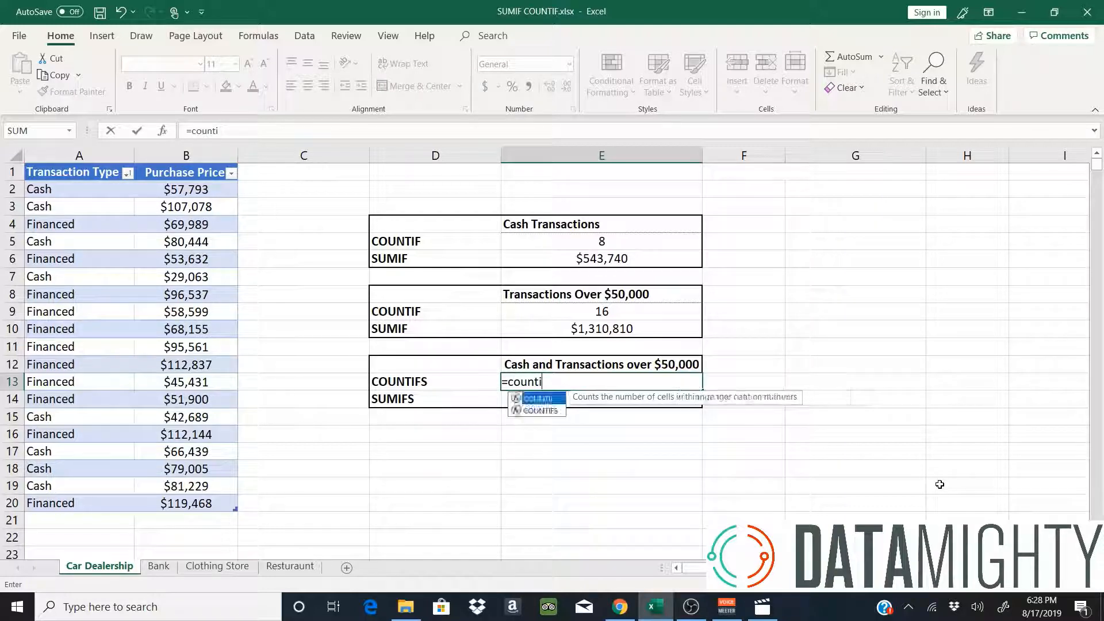
type("fs(")
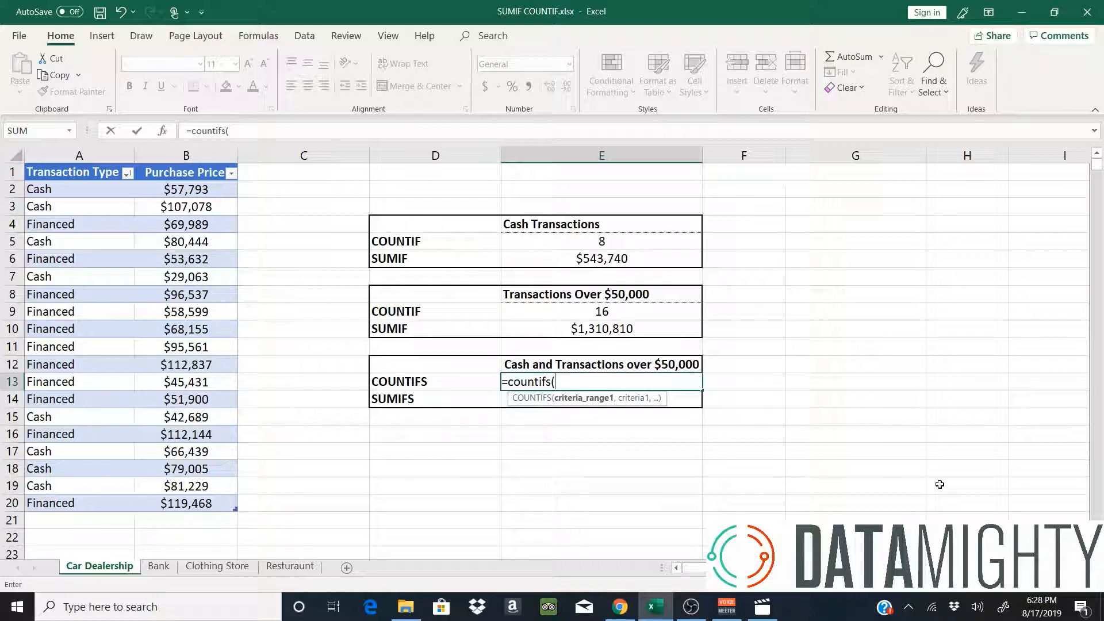
left_click_drag(74, 189, 43, 502)
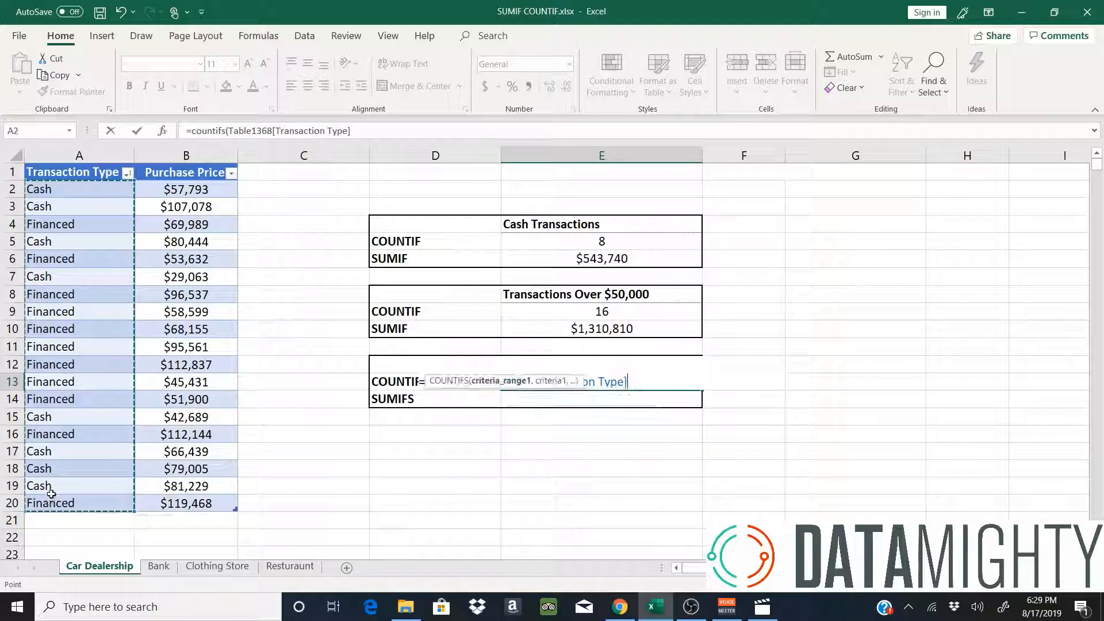
type(",\"")
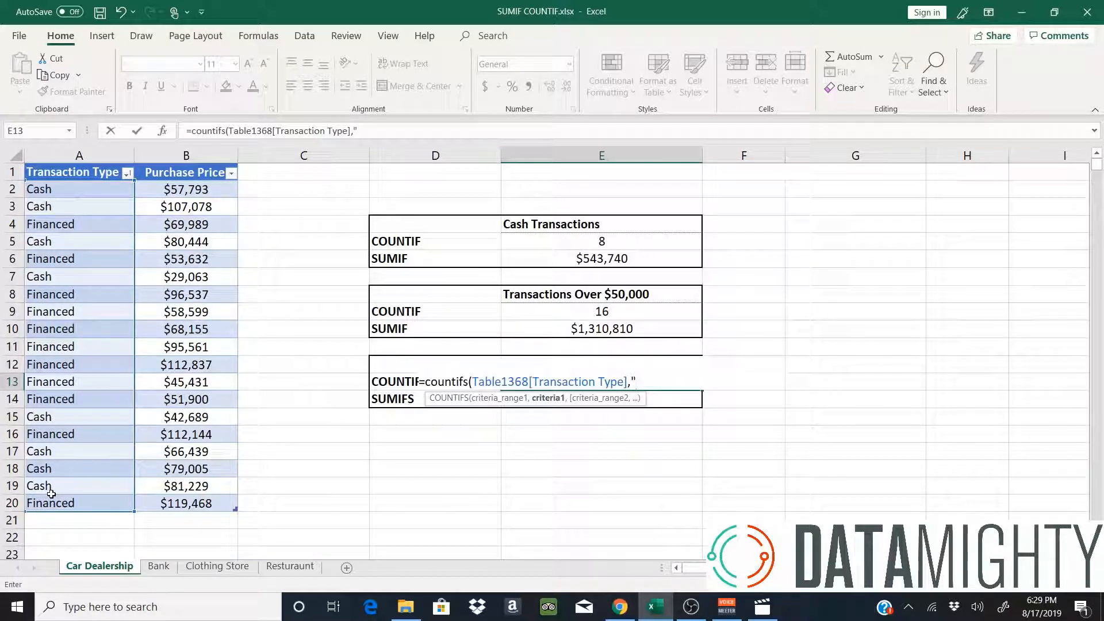
type("CASH\"")
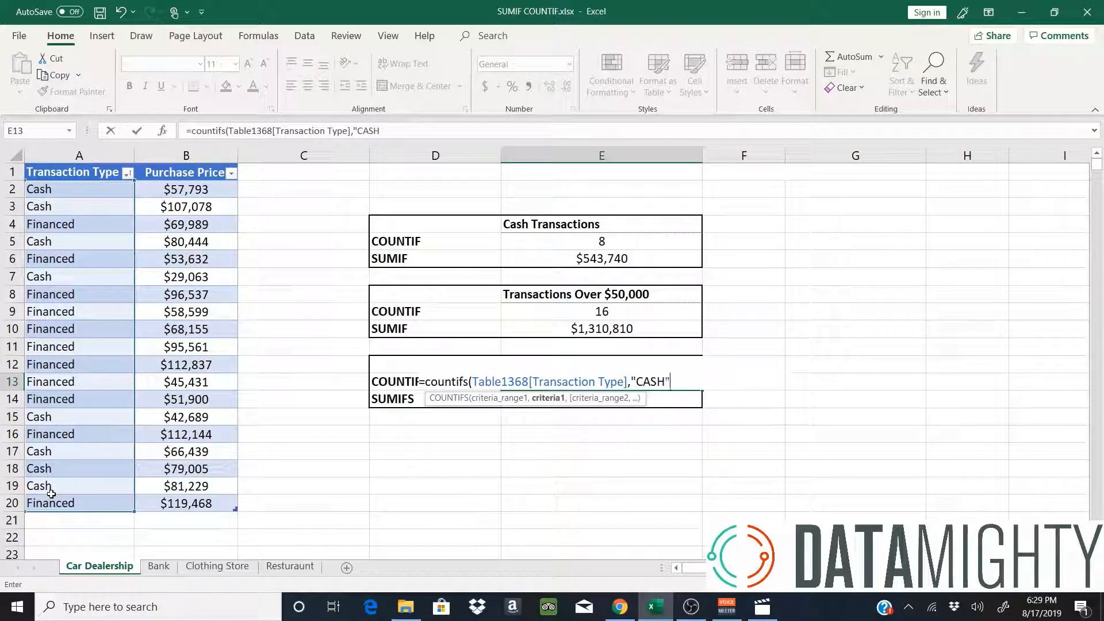
type(",")
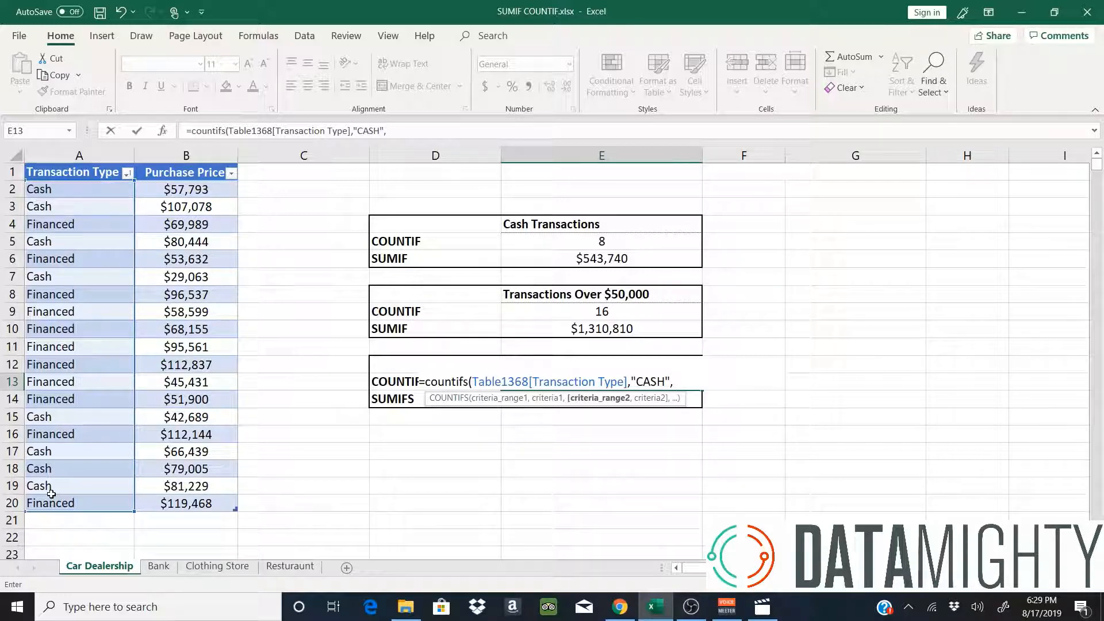
left_click_drag(182, 193, 188, 503)
type(",")
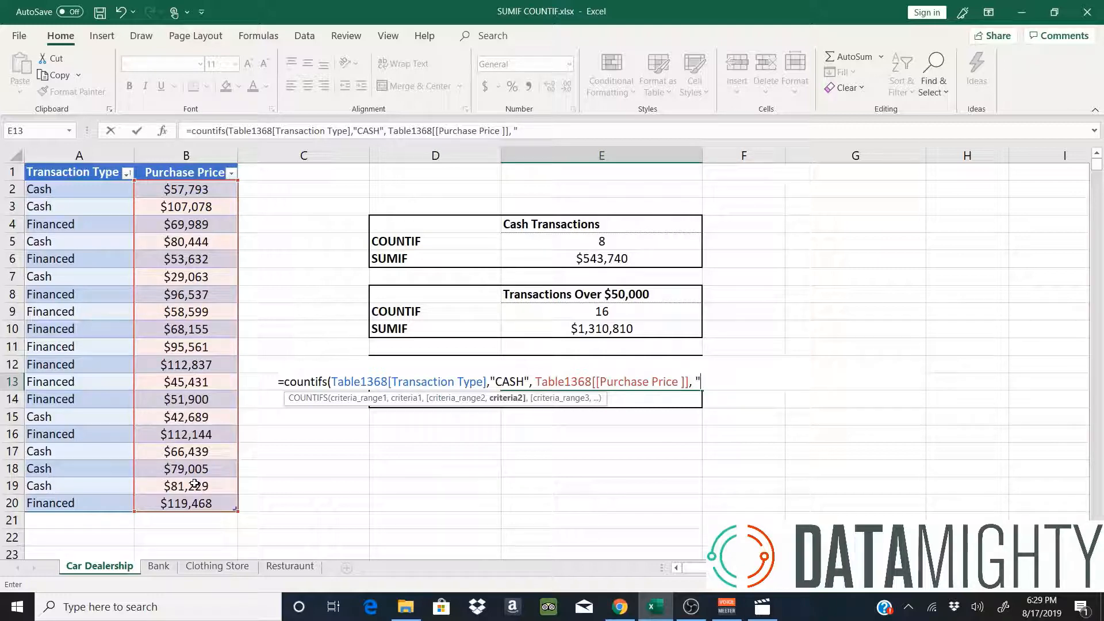
type(" \">50000")
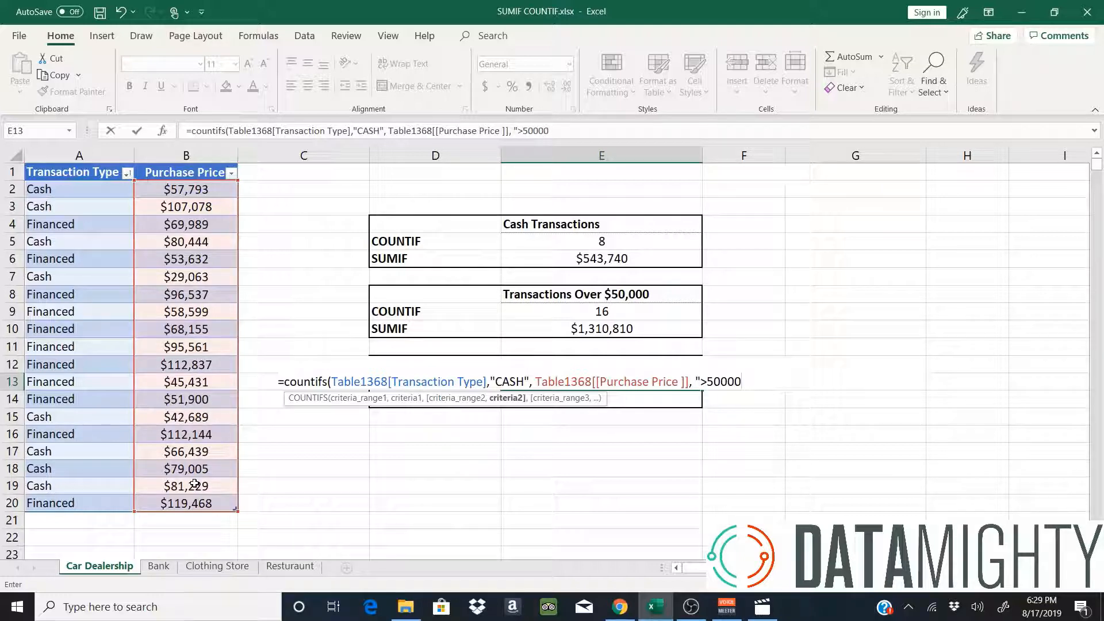
type("\")")
key("Return")
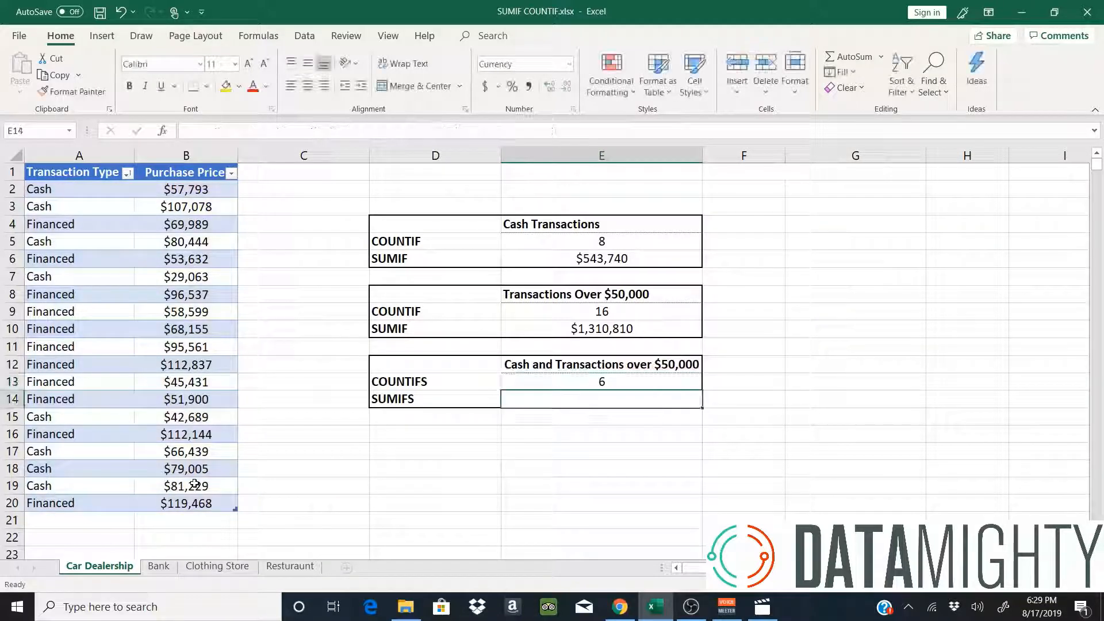
Start a =SUMIFS( formula in the SUMIFS cell.
key("Up")
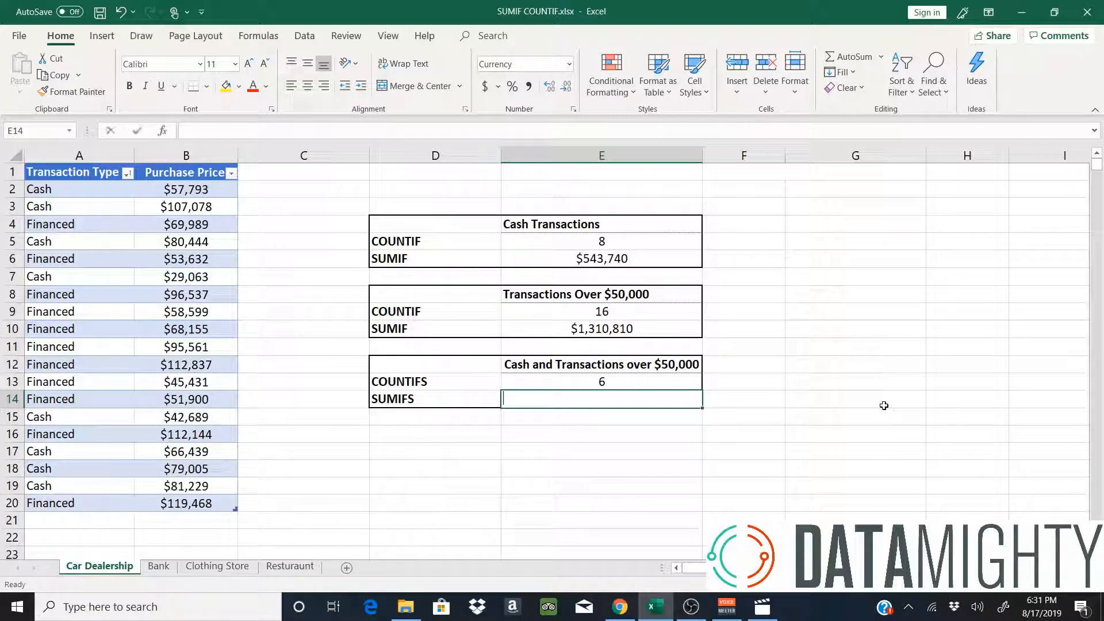
type("=sumifs(")
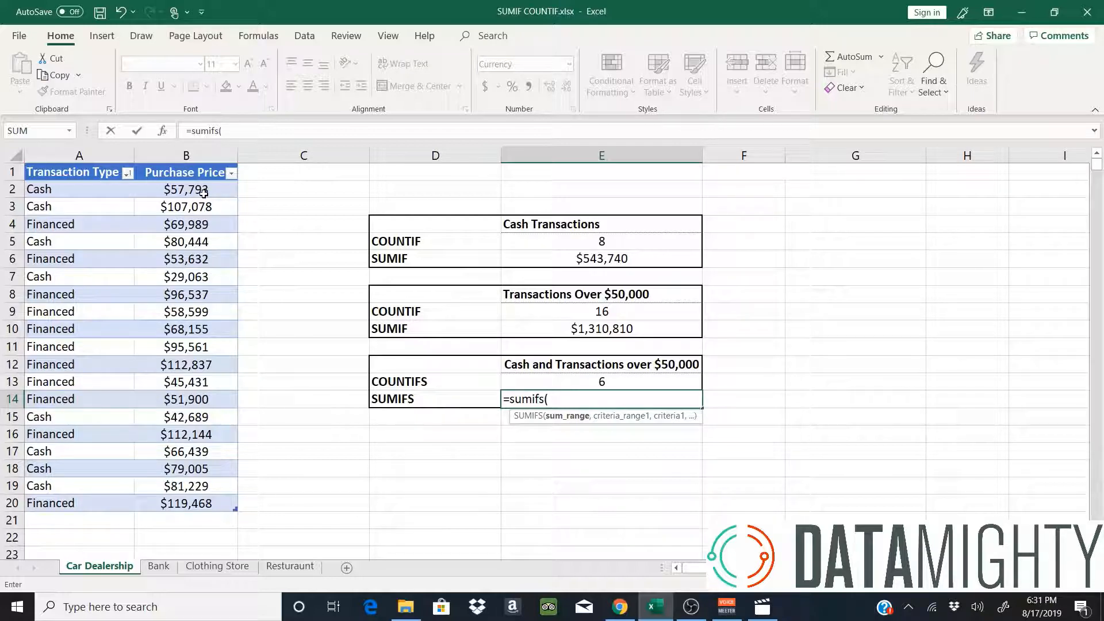
Complete =SUMIFS(Purchase Price,Transaction Type,"CASH",Purchase Price,">50000") in E14, returning $471,988.
left_click_drag(195, 190, 186, 505)
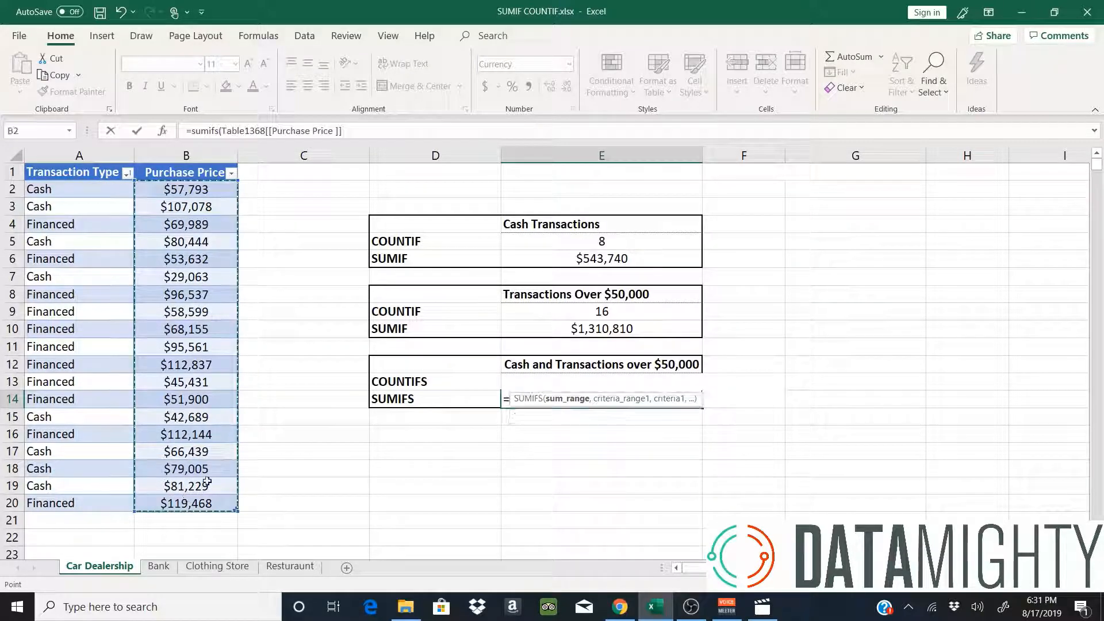
type(",")
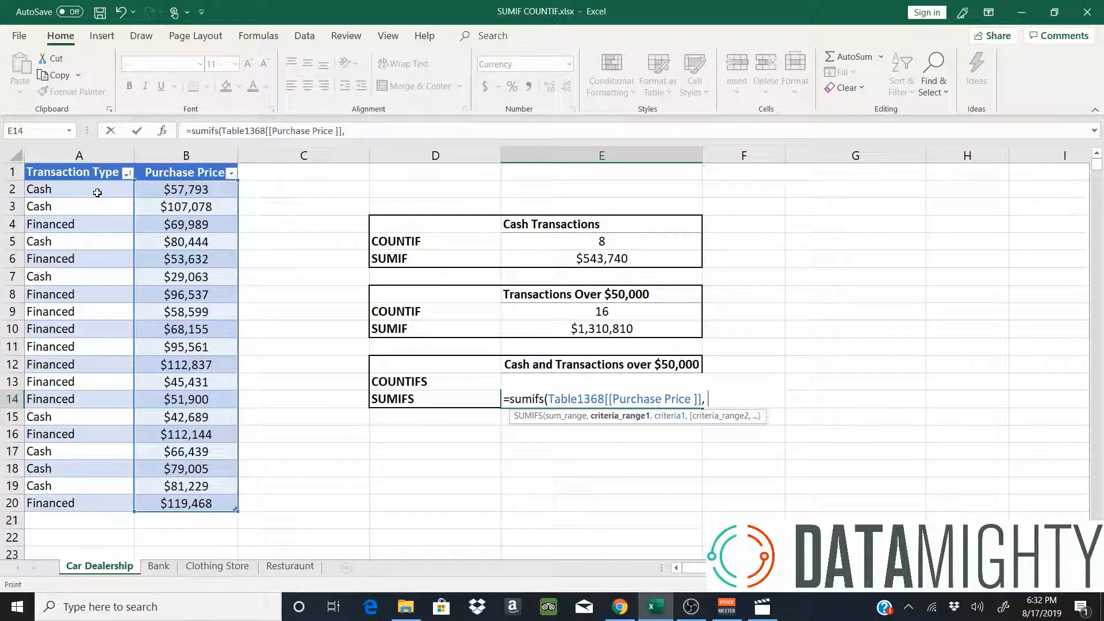
left_click_drag(94, 194, 93, 507)
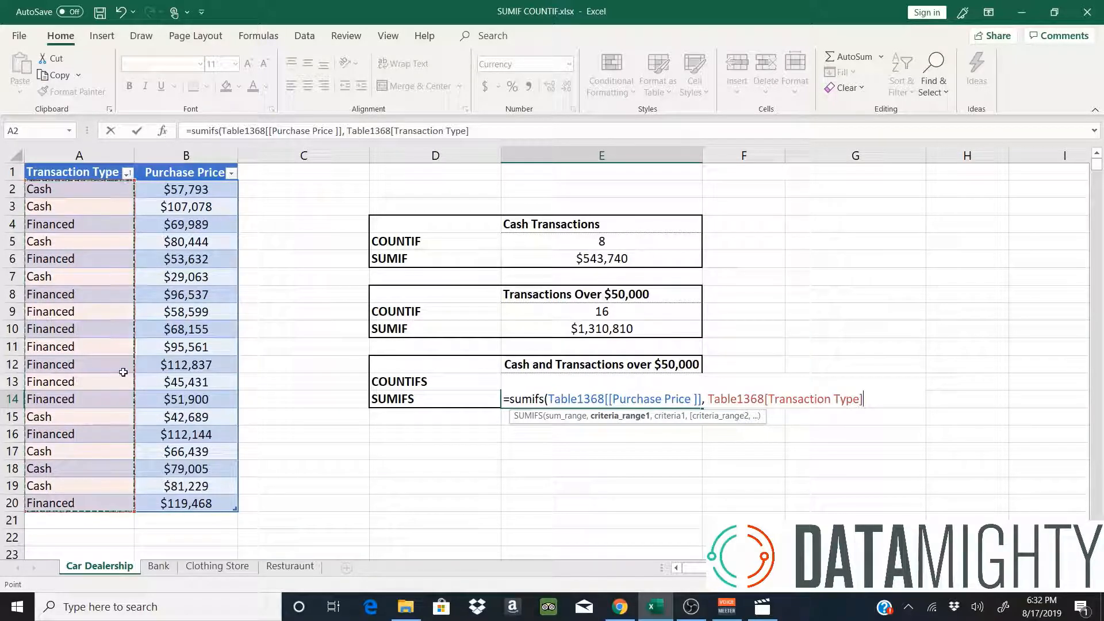
type(", \"")
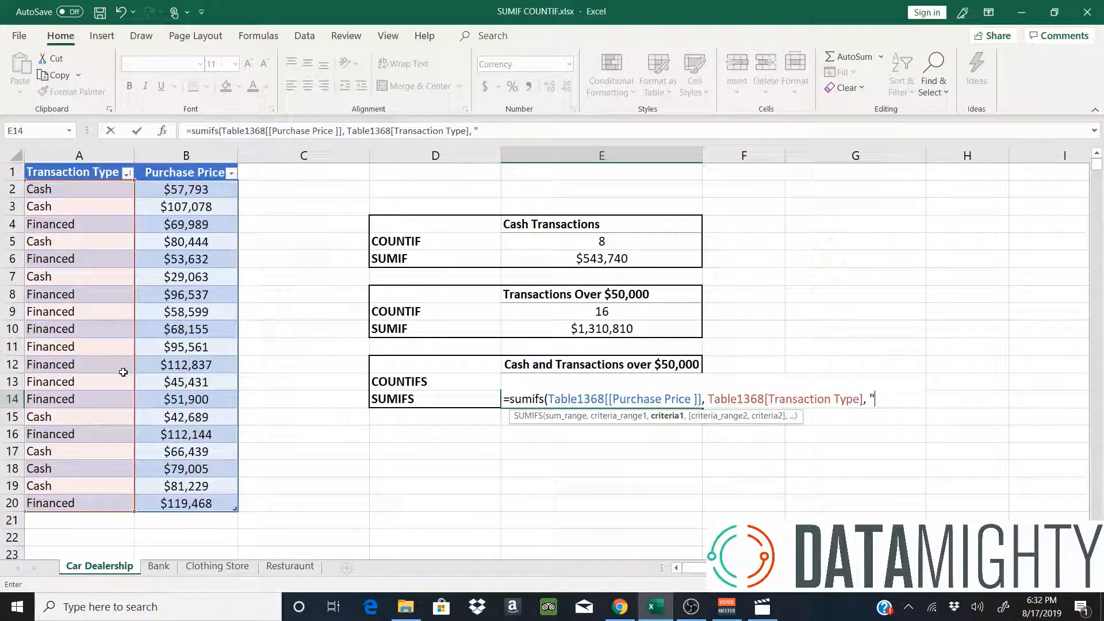
type("CASH\"")
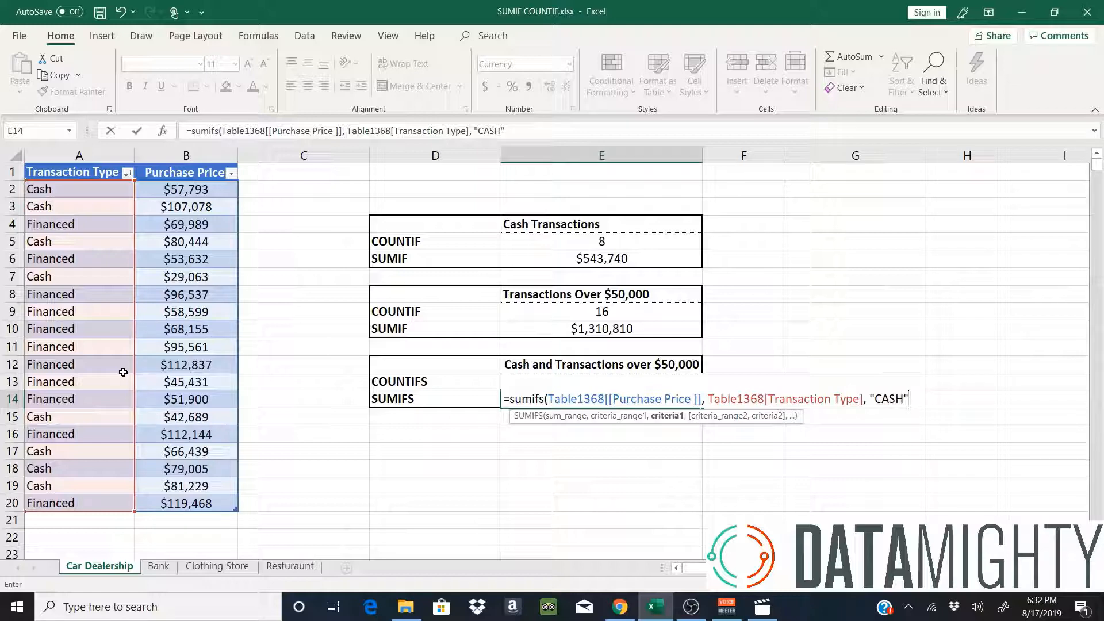
type(",")
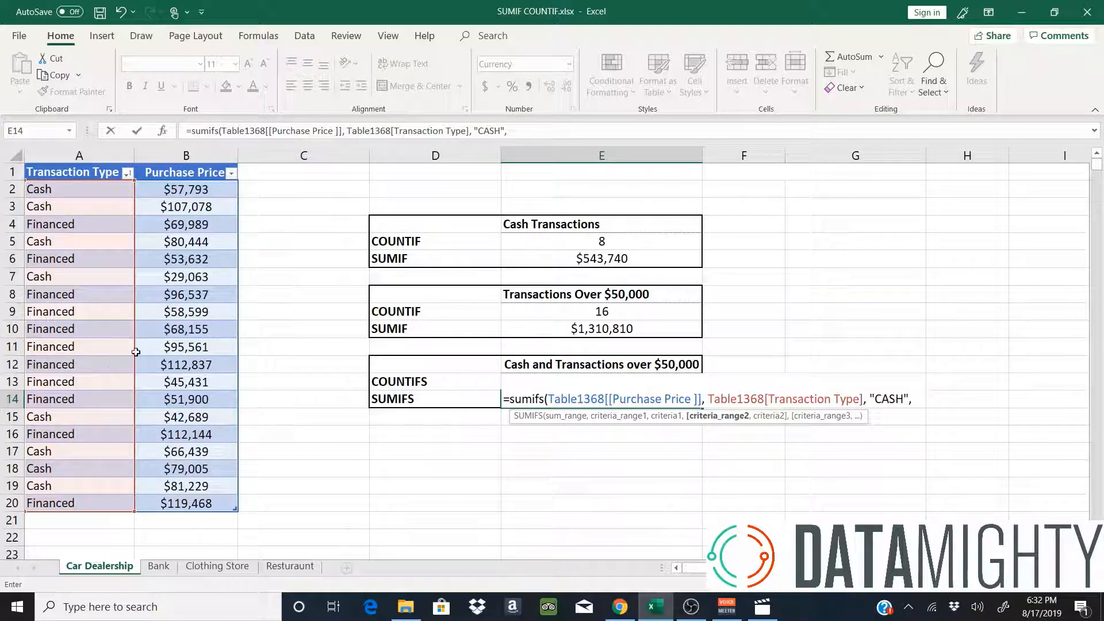
left_click(190, 192)
left_click_drag(206, 242, 201, 507)
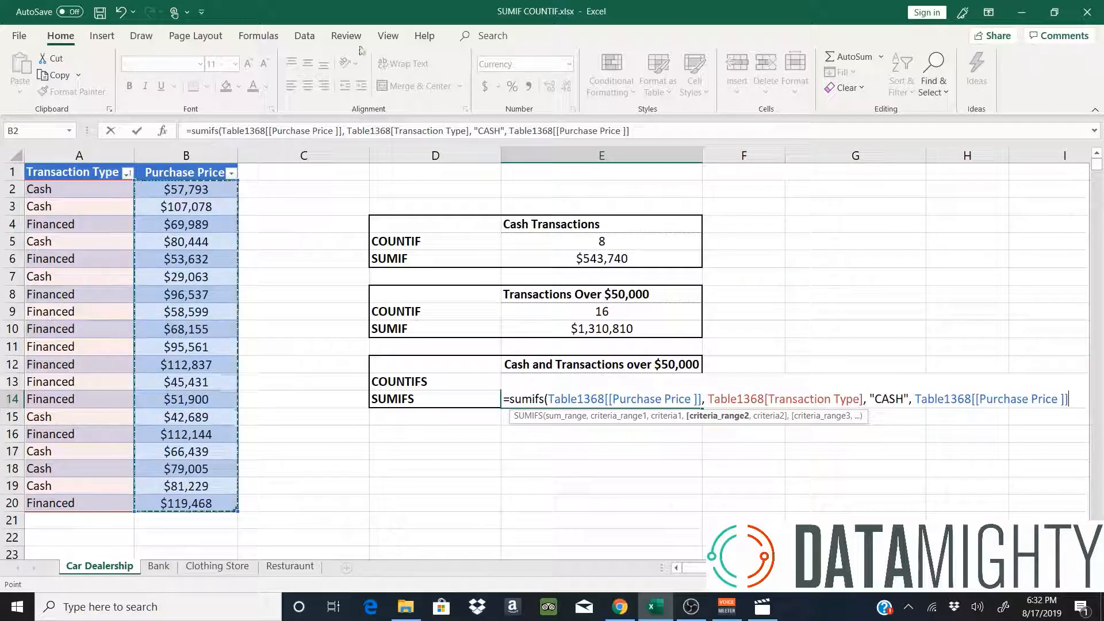
left_click(626, 131)
type(",")
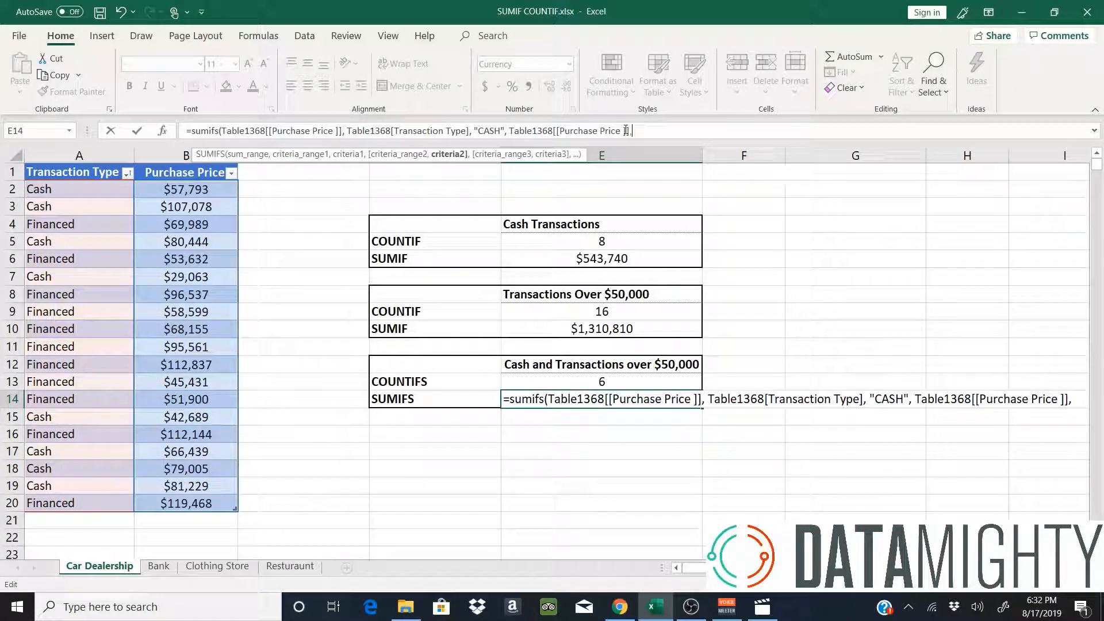
type(" \"")
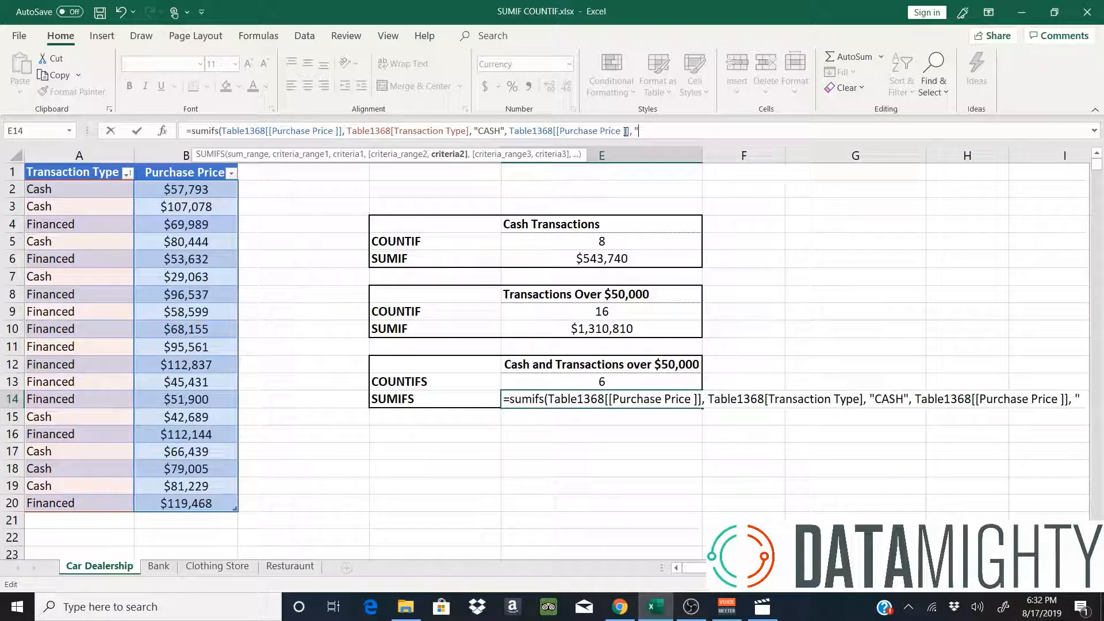
type(">50000")
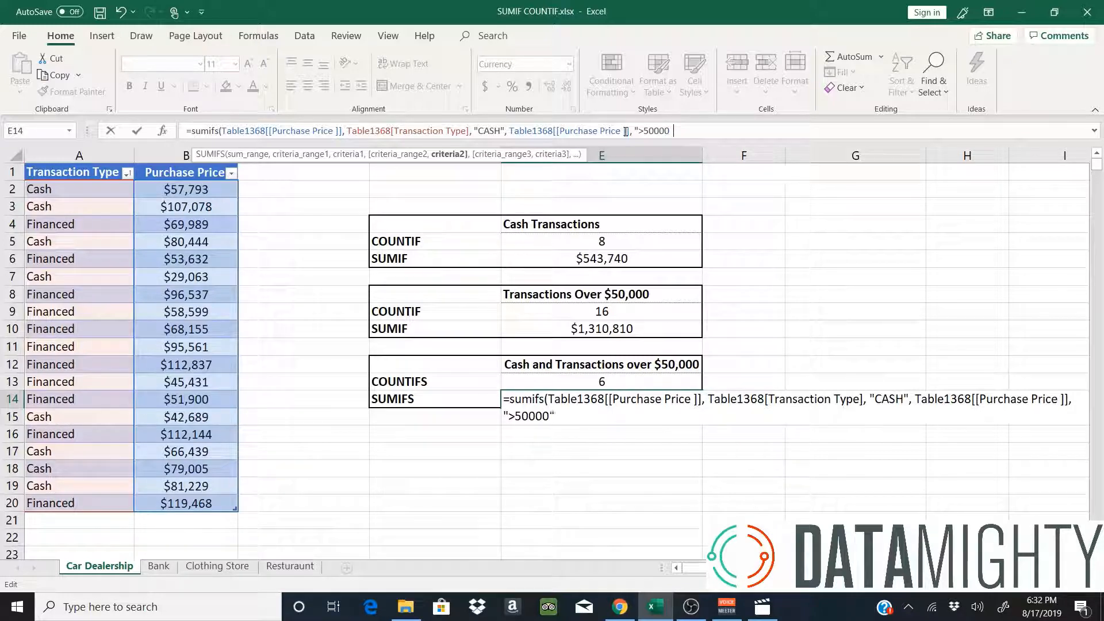
type("\")")
key("ctrl+Return")
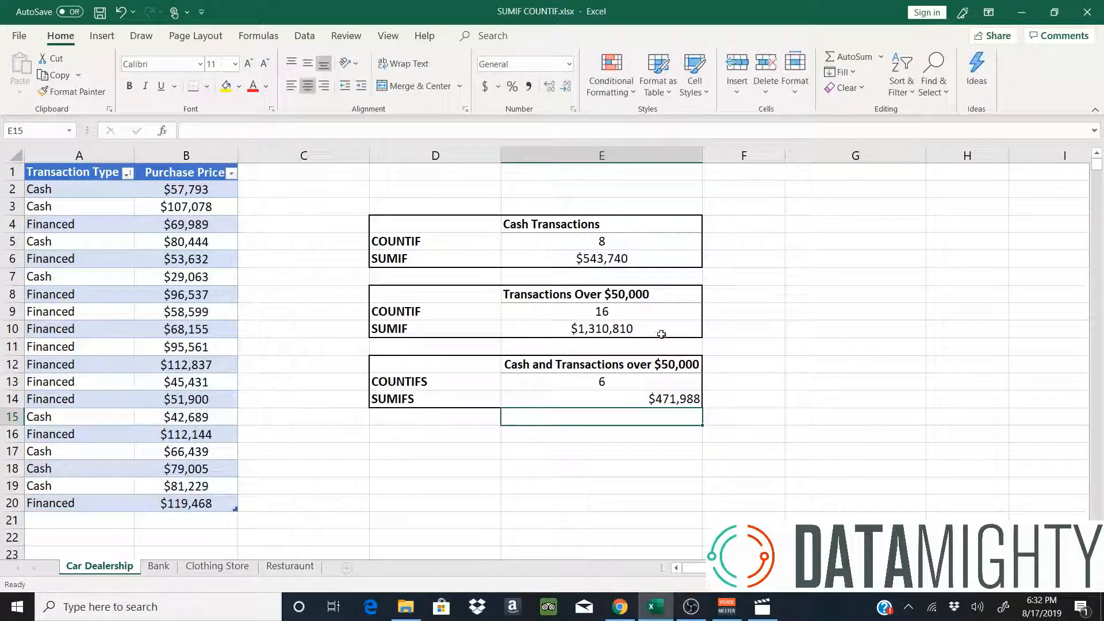
Centre the $471,988 SUMIFS total in cell E14.
left_click(308, 86)
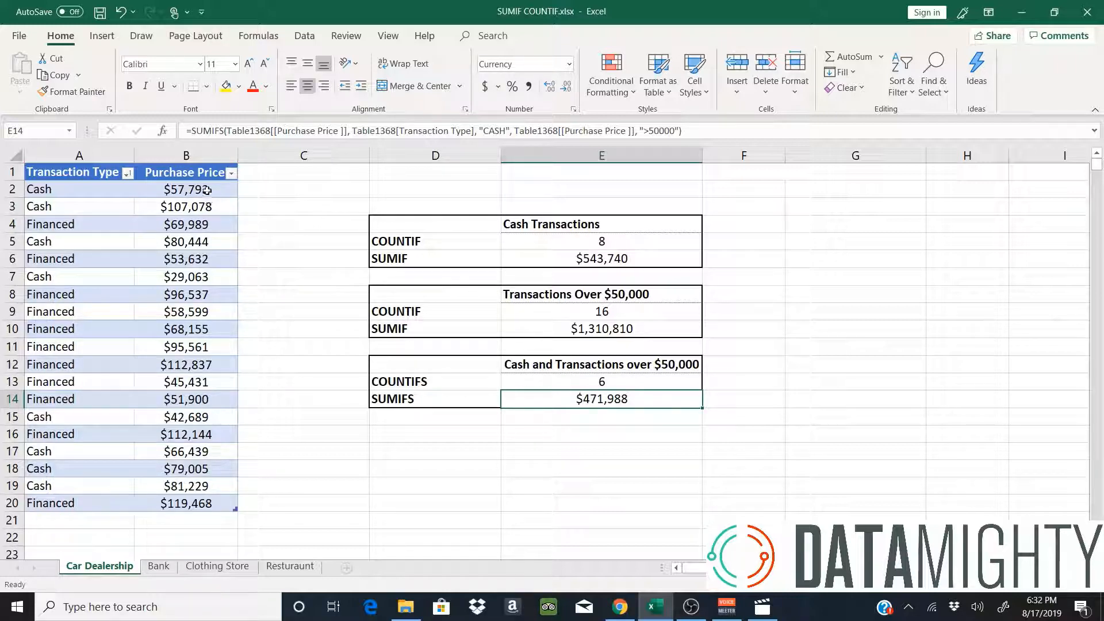
left_click_drag(206, 189, 202, 279)
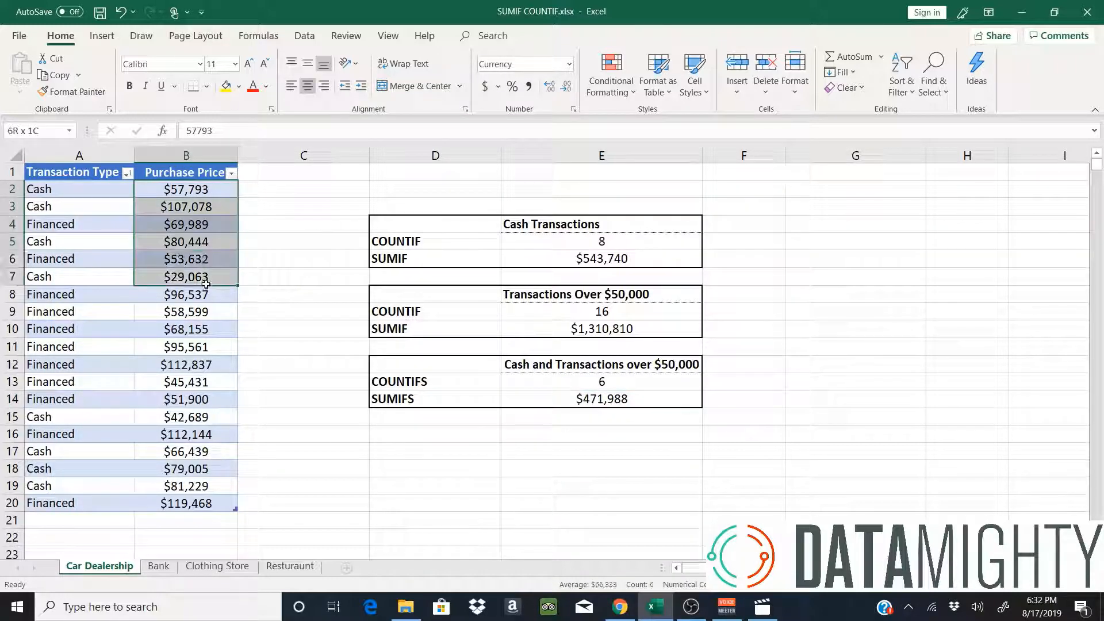
left_click(586, 402)
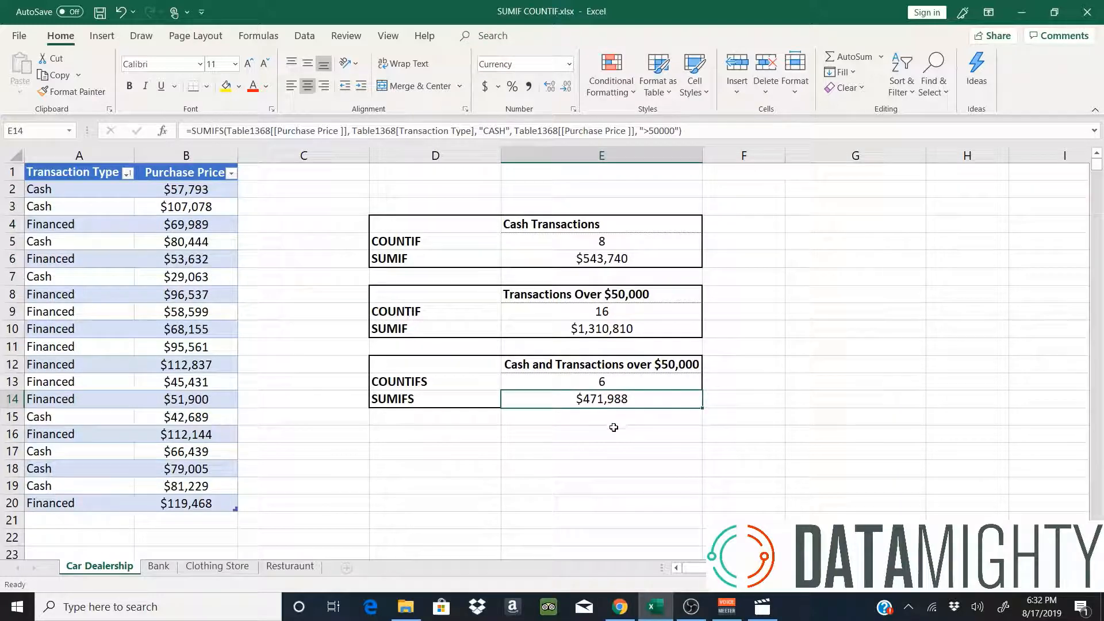